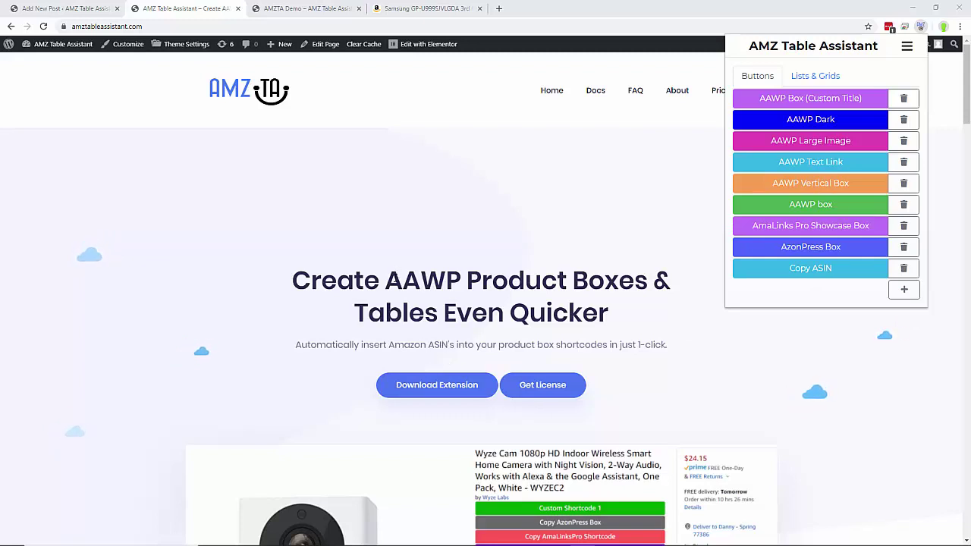
# Look over the Samsung SmartThings Hub product page on Amazon and the published AMZTA Demo page
pyautogui.click(431, 10)
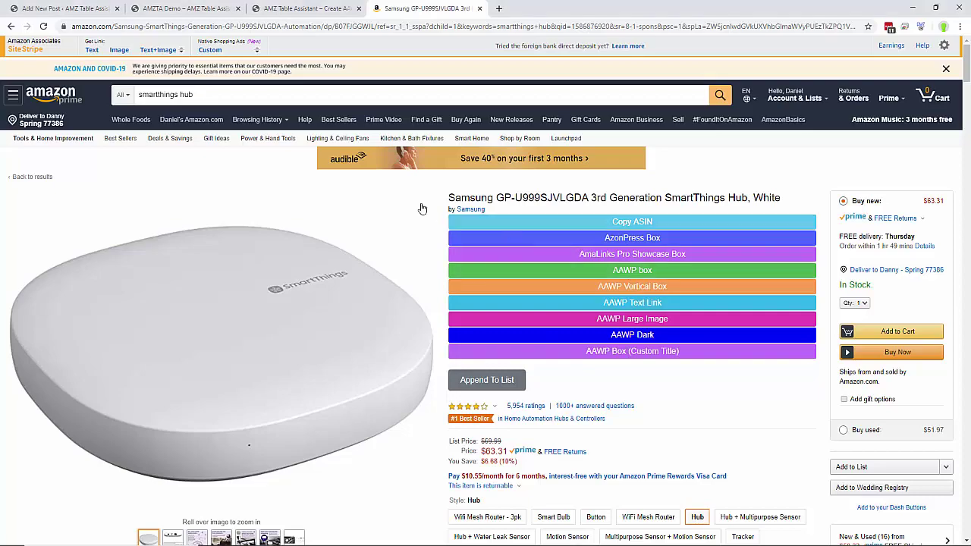
pyautogui.click(186, 8)
pyautogui.scroll(3, 326, 265)
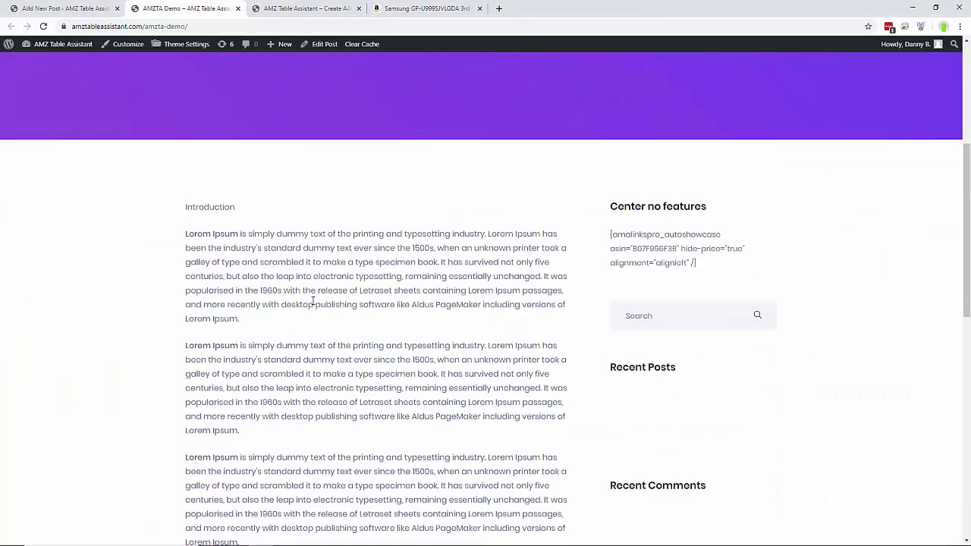
pyautogui.scroll(-1, 313, 302)
# Insert the shortcode [amazon box=B07FJGGWJL] between the first two Lorem Ipsum paragraphs of the AMZTA Demo post and update the post
pyautogui.click(95, 9)
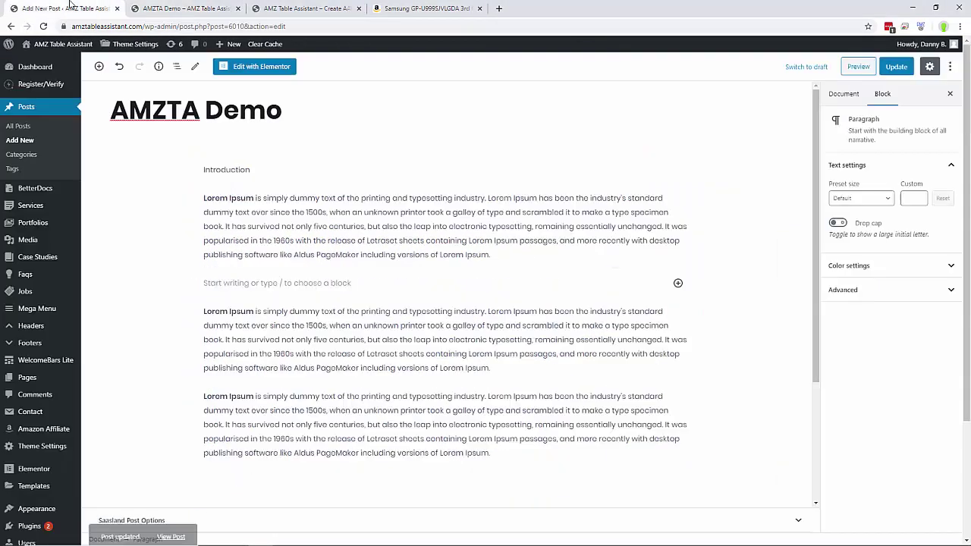
pyautogui.click(251, 283)
pyautogui.write('[amazon box=B07FJGGWJL]')
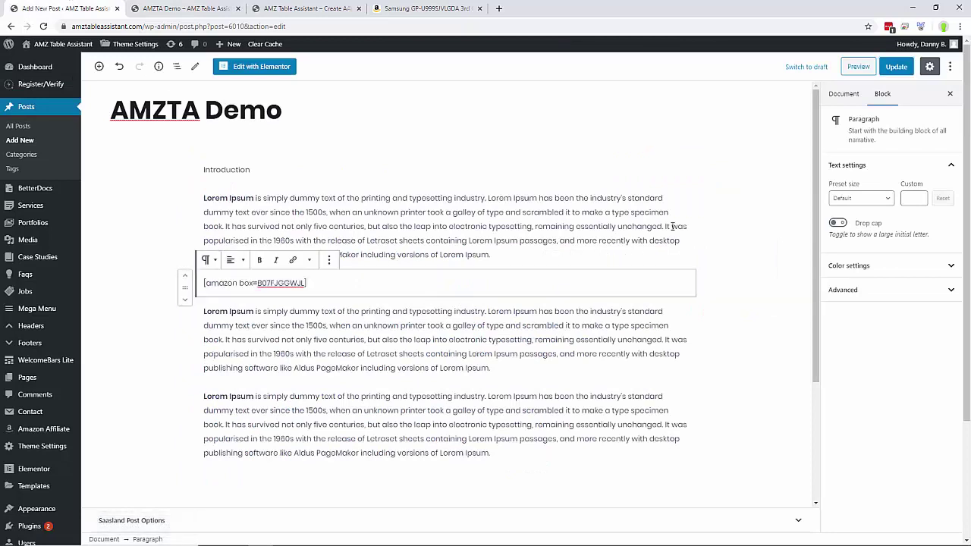
pyautogui.click(896, 66)
# Reload the published AMZTA Demo page to check how the product box shortcode renders
pyautogui.click(252, 9)
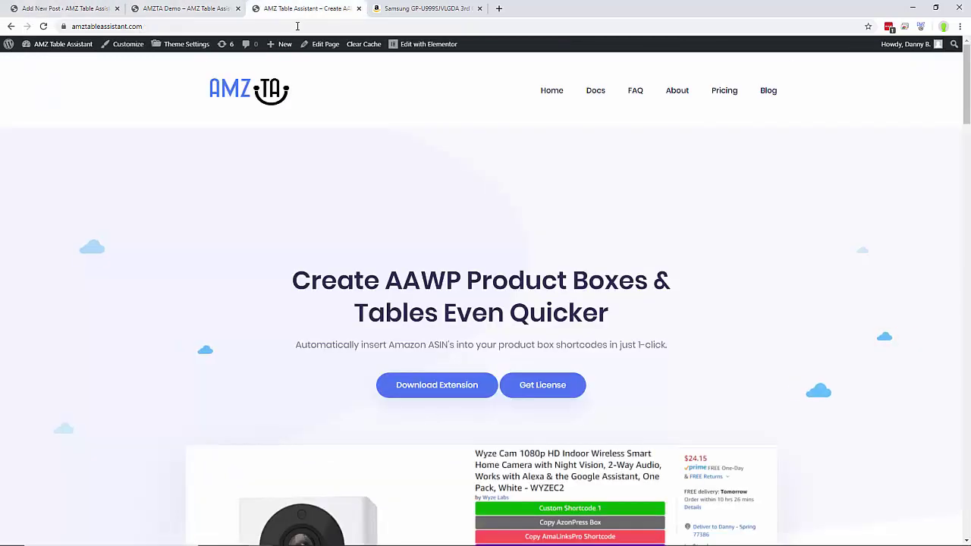
pyautogui.click(212, 9)
pyautogui.click(215, 28)
pyautogui.press('Return')
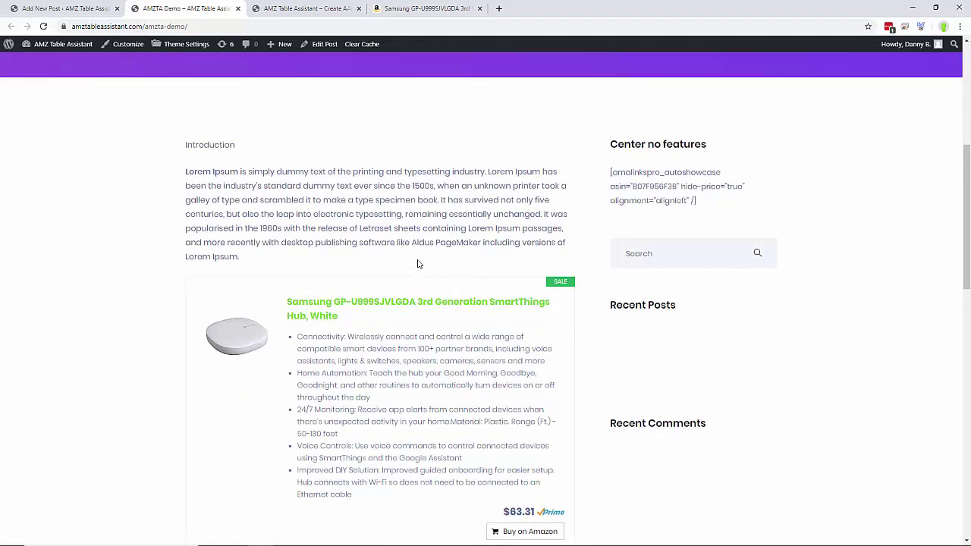
# Copy the hub's AAWP Large Image shortcode from Amazon, paste it below the box shortcode in the post, and update the post
pyautogui.click(425, 8)
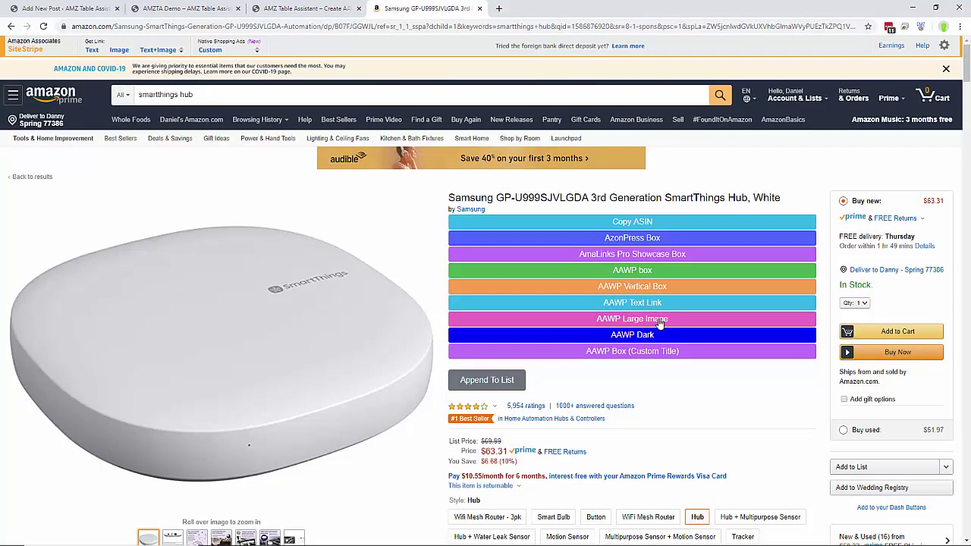
pyautogui.click(659, 322)
pyautogui.click(186, 8)
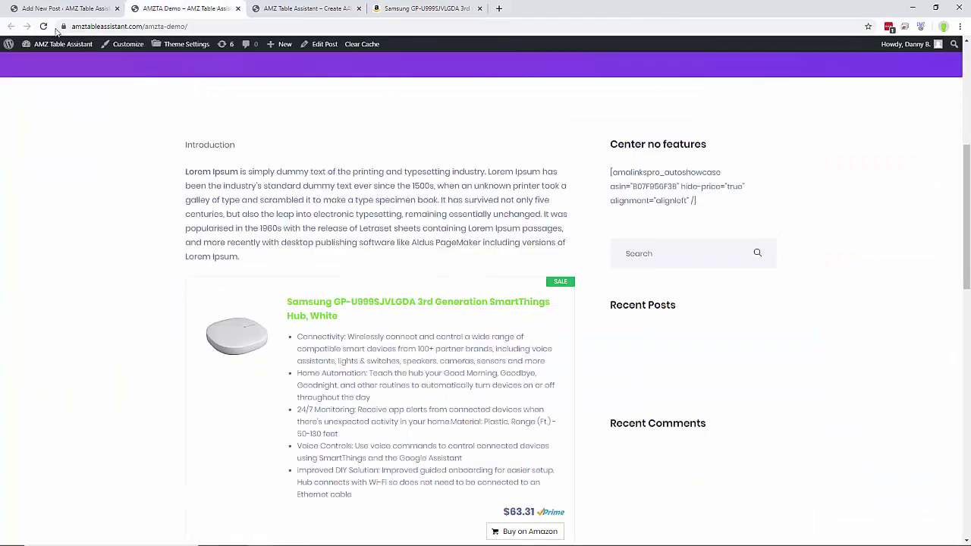
pyautogui.click(64, 9)
pyautogui.hotkey('ctrl', 's')
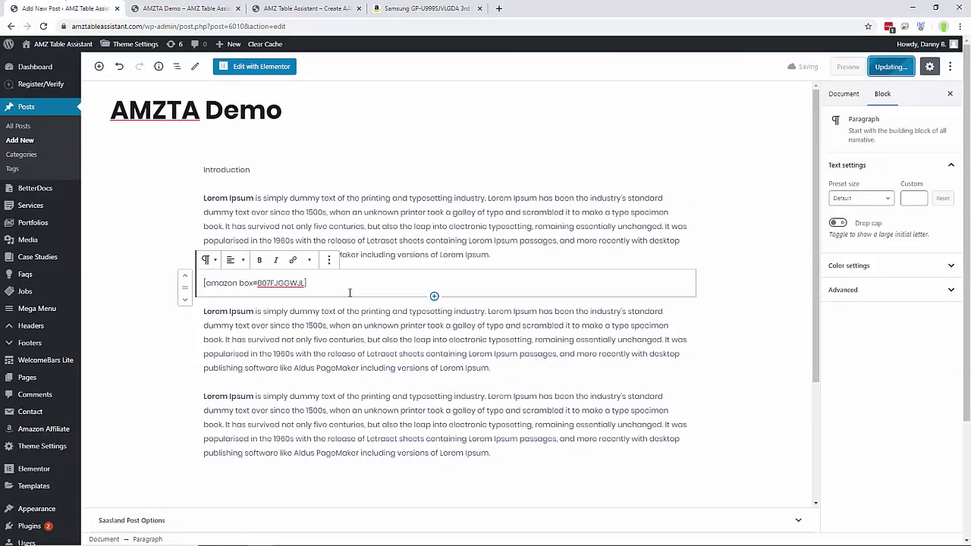
pyautogui.hotkey('ctrl', 'v')
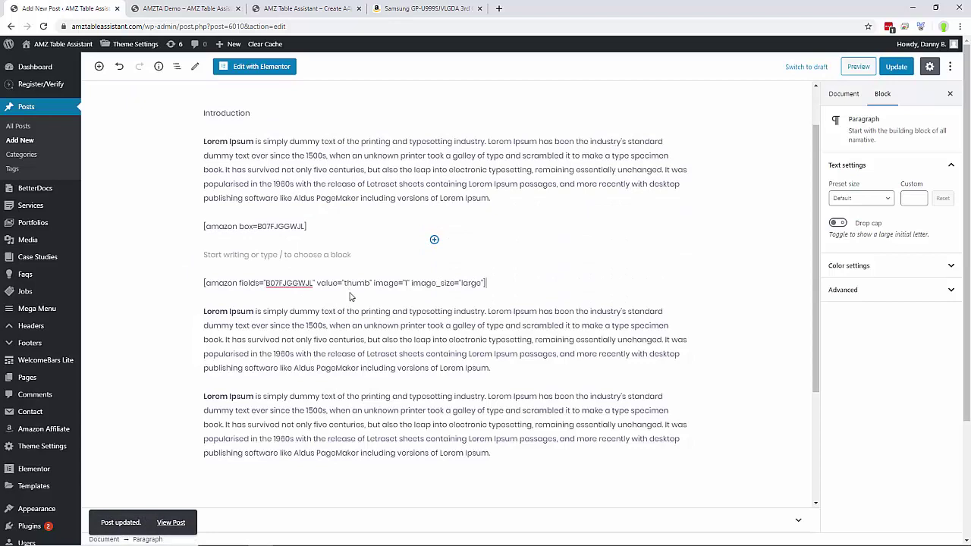
pyautogui.click(897, 66)
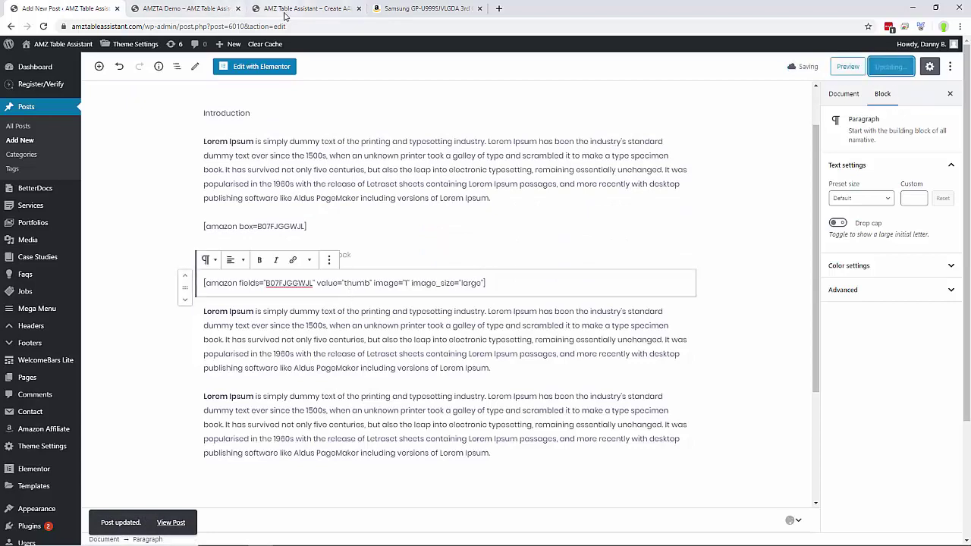
# Reload the published AMZTA Demo page and look below the product box for the large product image
pyautogui.click(228, 10)
pyautogui.click(240, 26)
pyautogui.press('Return')
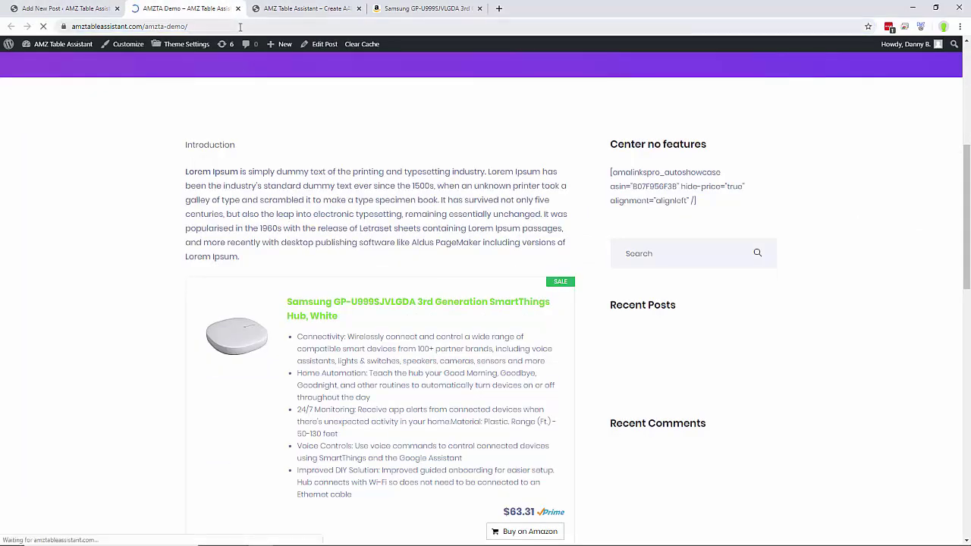
pyautogui.scroll(-5, 326, 170)
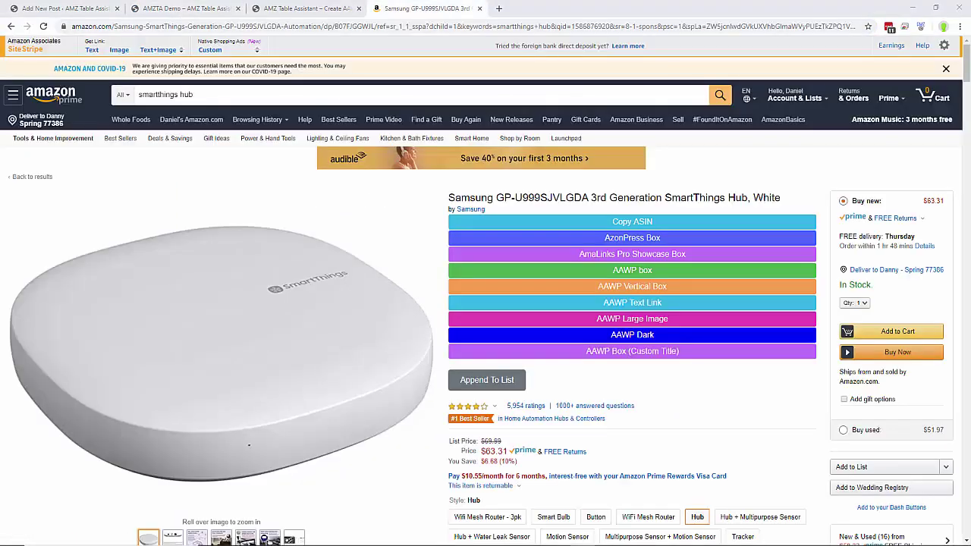
# Copy the hub's ASIN from its Amazon page and paste B07FJGGWJL into the address bar of a new browser tab
pyautogui.scroll(-2, 248, 446)
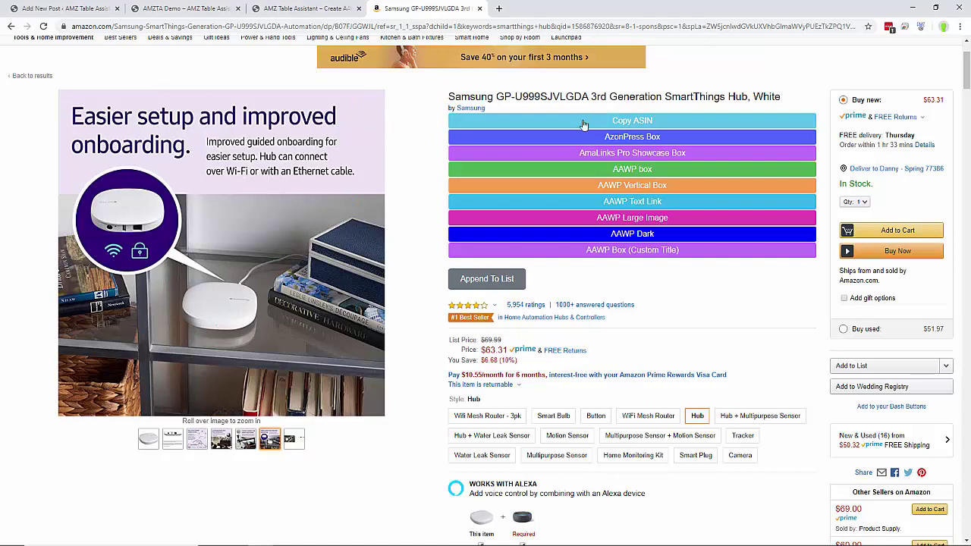
pyautogui.click(499, 9)
pyautogui.write('B07FJGGWJL')
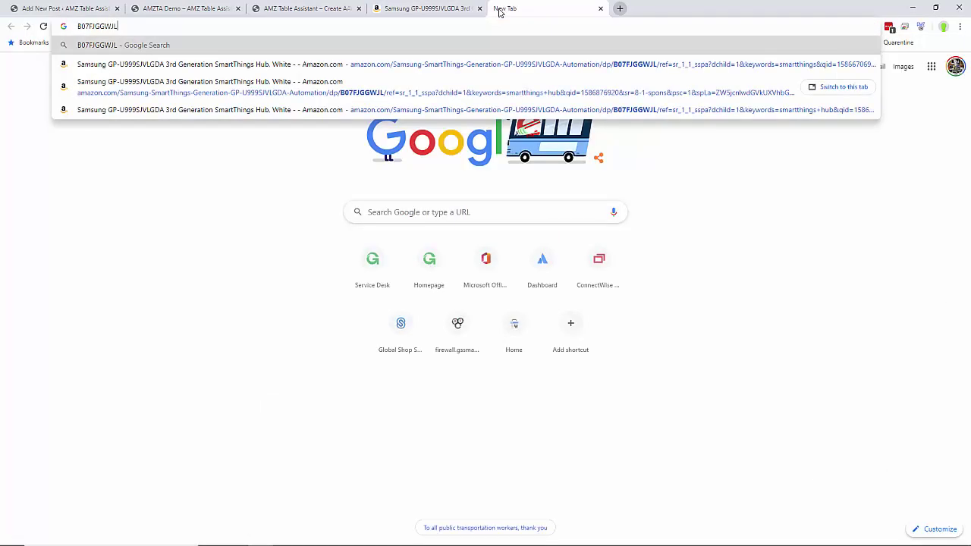
# Look for the product's ASIN in the Amazon page details, searching the page for "asin"
pyautogui.click(396, 9)
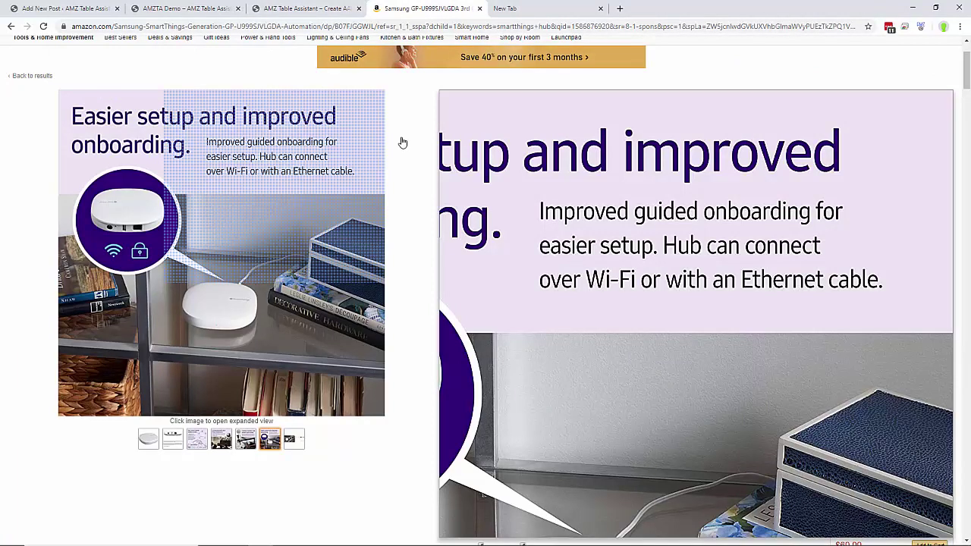
pyautogui.scroll(-4, 489, 326)
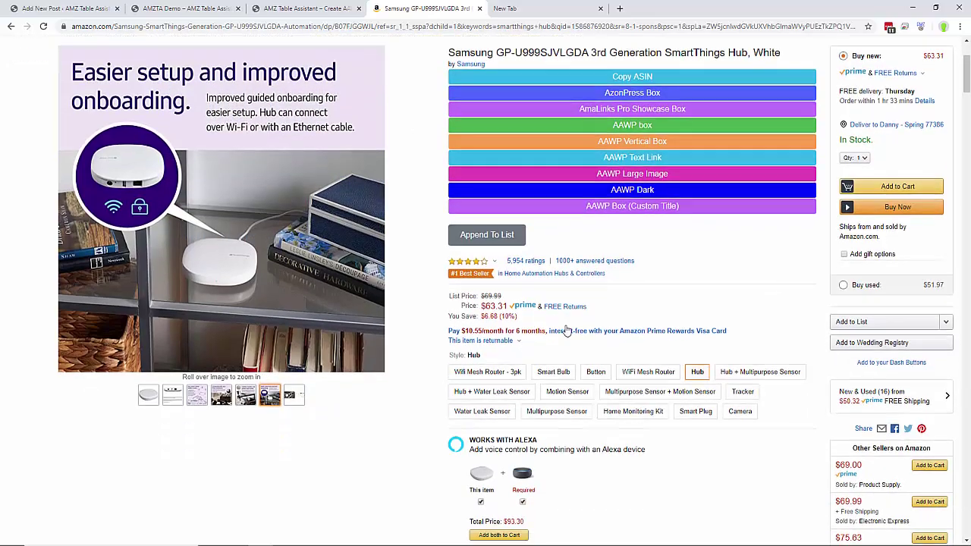
pyautogui.scroll(-20, 489, 327)
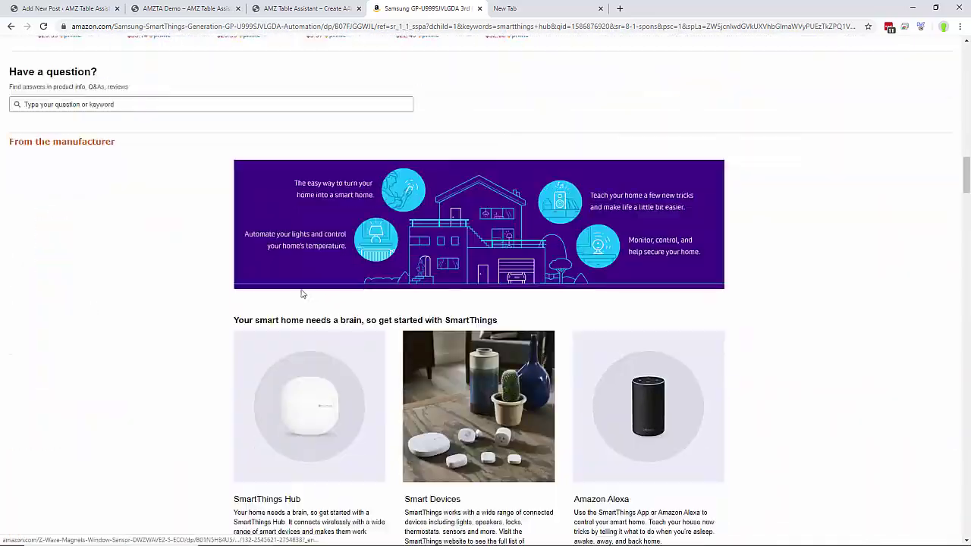
pyautogui.scroll(-12, 464, 293)
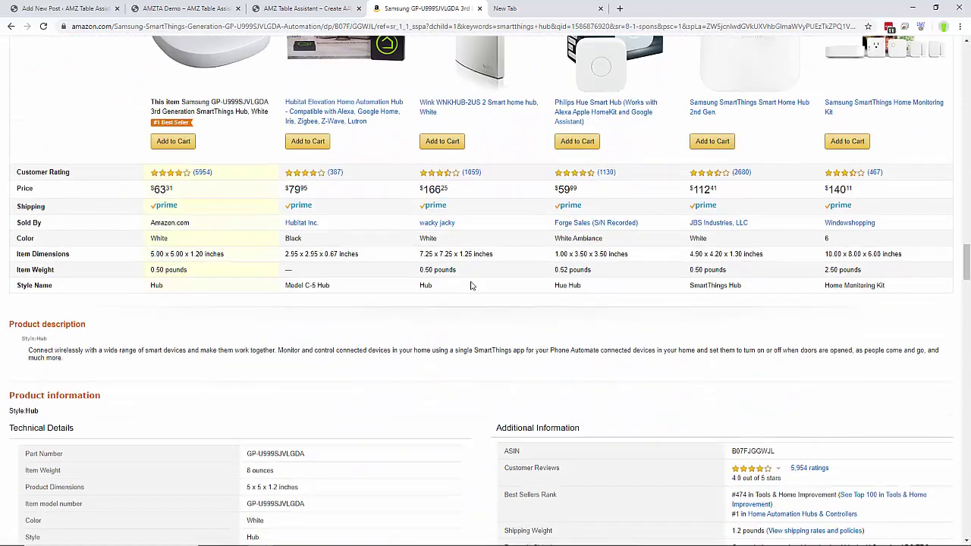
pyautogui.hotkey('ctrl', 'f')
pyautogui.write('asin')
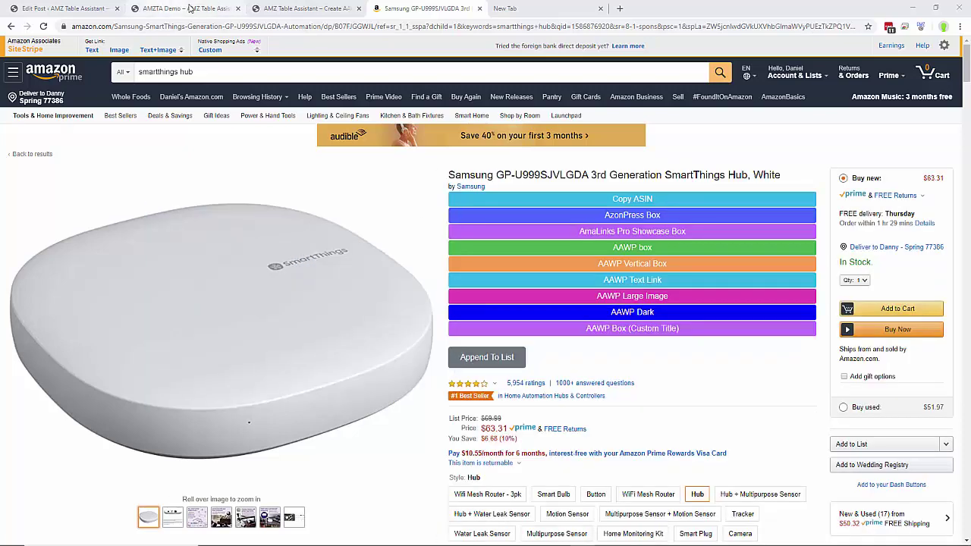
# Compare the product box on the demo page, then generate the hub's AAWP Box (Custom Title) shortcode on Amazon with the title "Testing"
pyautogui.click(196, 12)
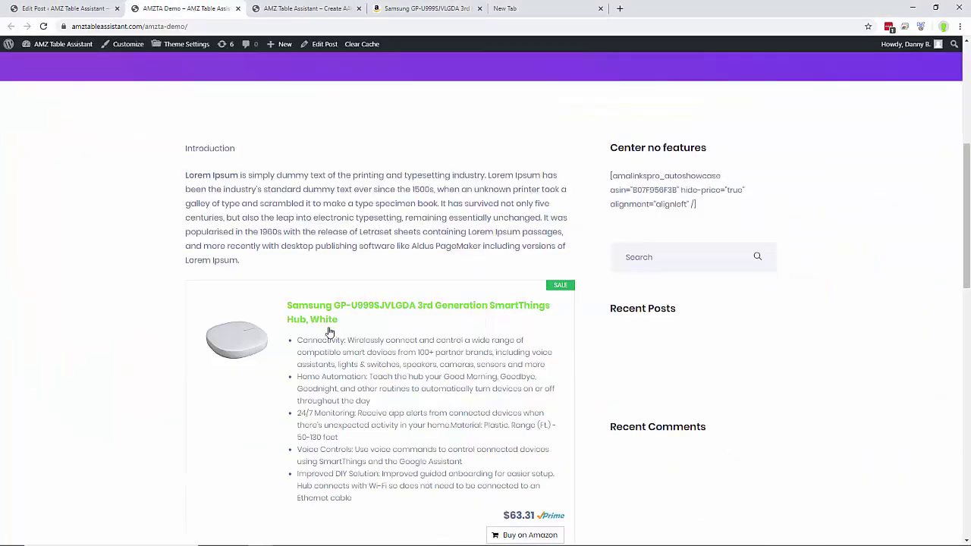
pyautogui.click(426, 11)
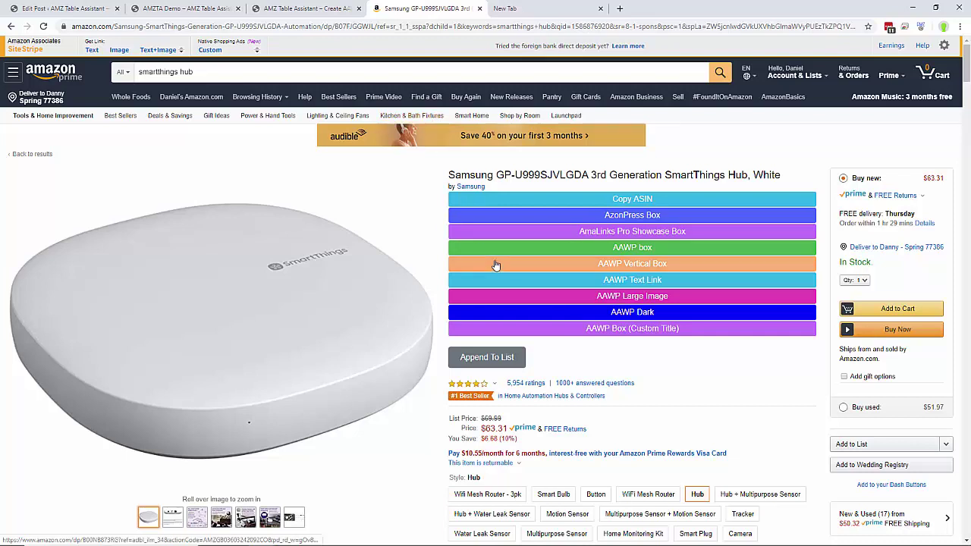
pyautogui.click(613, 328)
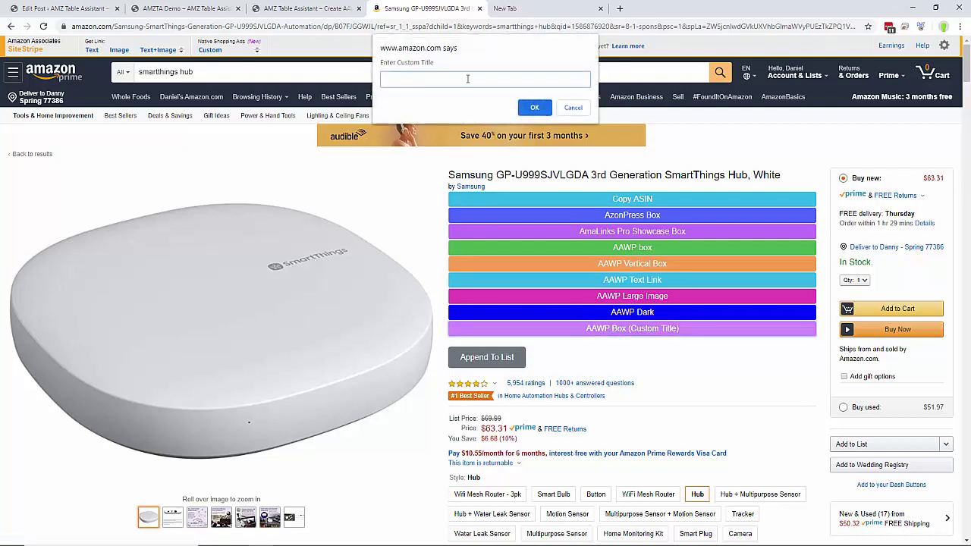
pyautogui.write('Testing')
pyautogui.click(535, 108)
# Add the shortcode [amazon box="B07FJGGWJL" title="Testing"] below the existing box shortcodes in the post and update the post
pyautogui.click(64, 8)
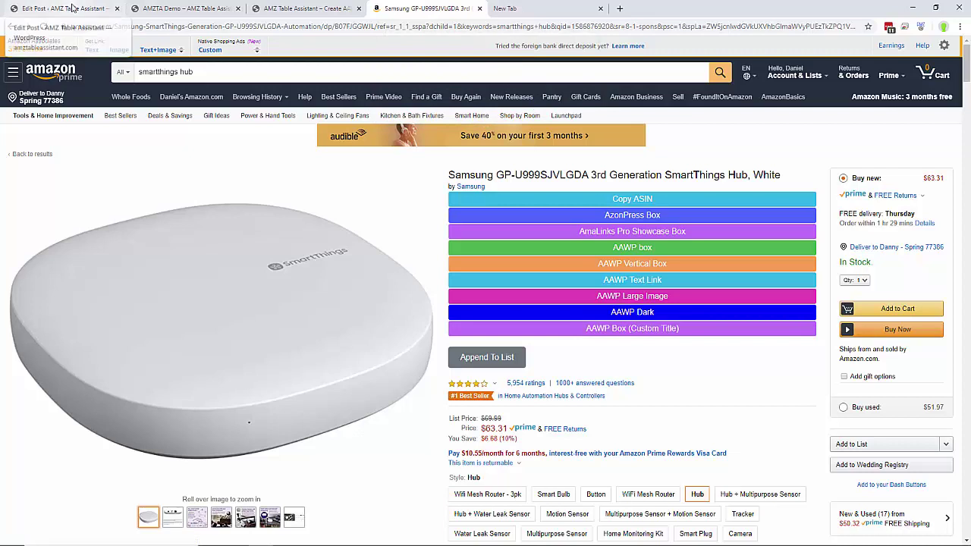
pyautogui.press('Return')
pyautogui.press('Return')
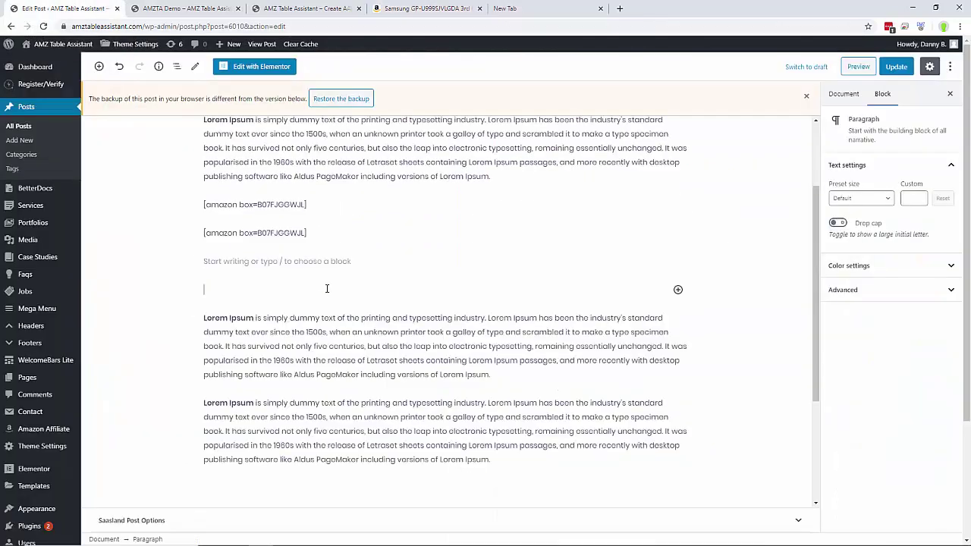
pyautogui.write('[amazon box="B07FJGGWJL" title="Testing"]')
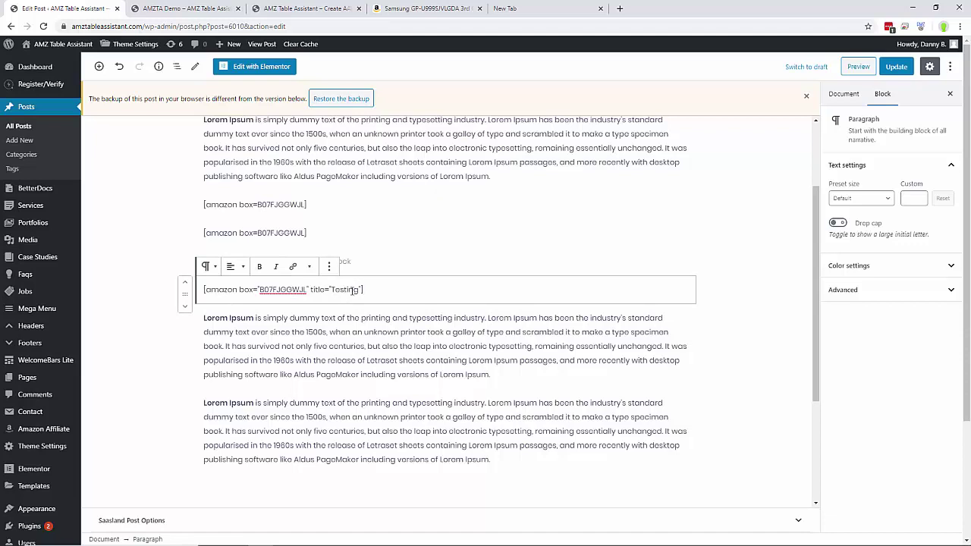
pyautogui.click(893, 67)
# Check the product box with the custom title on the published AMZTA Demo page
pyautogui.click(161, 6)
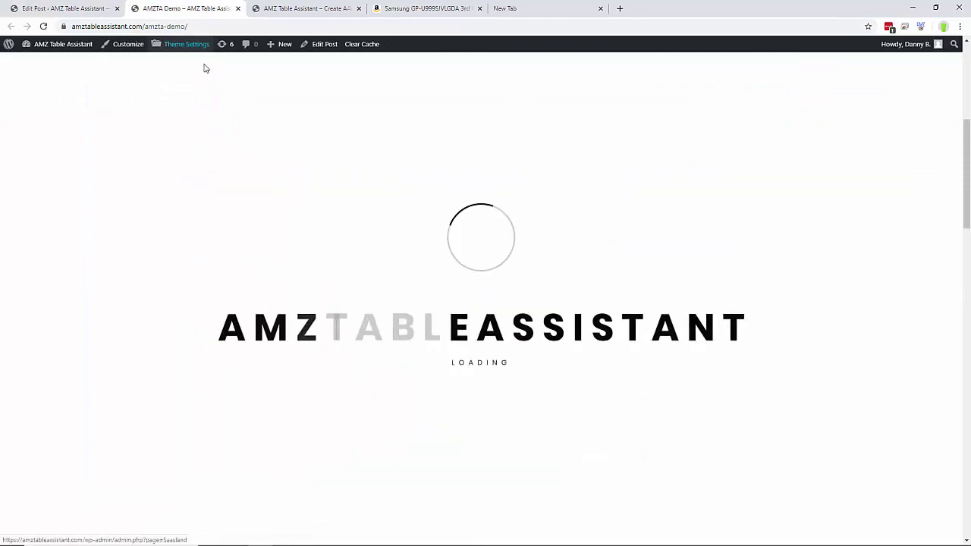
pyautogui.scroll(-7, 204, 98)
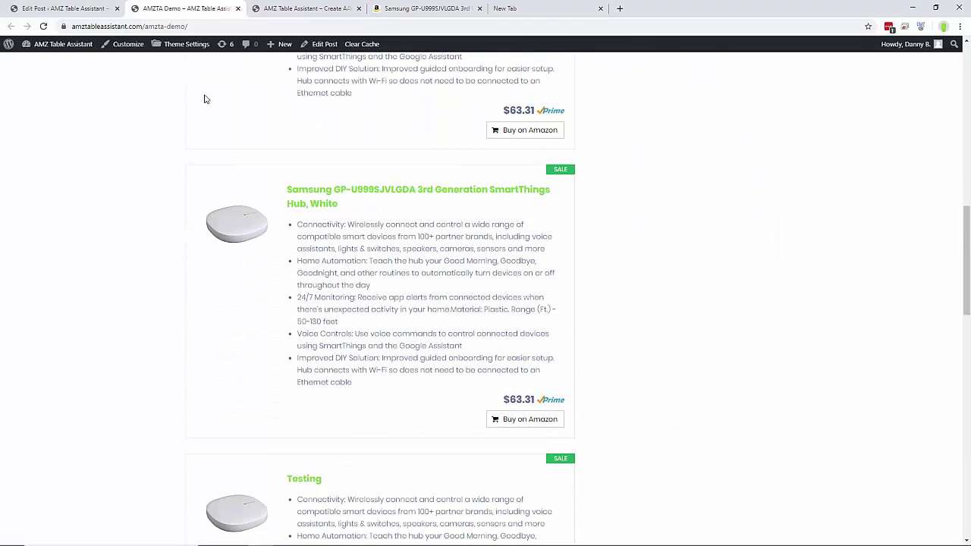
pyautogui.scroll(-2, 204, 99)
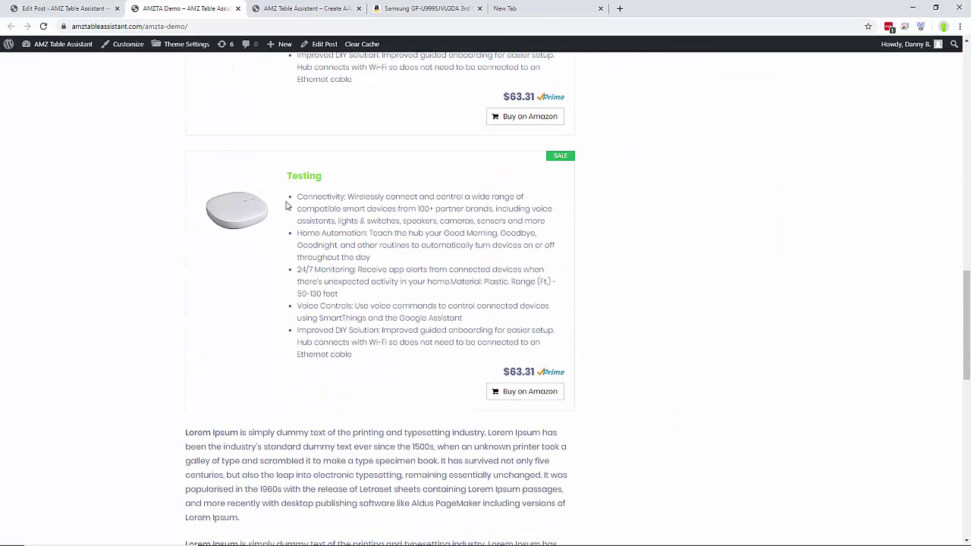
pyautogui.click(326, 184)
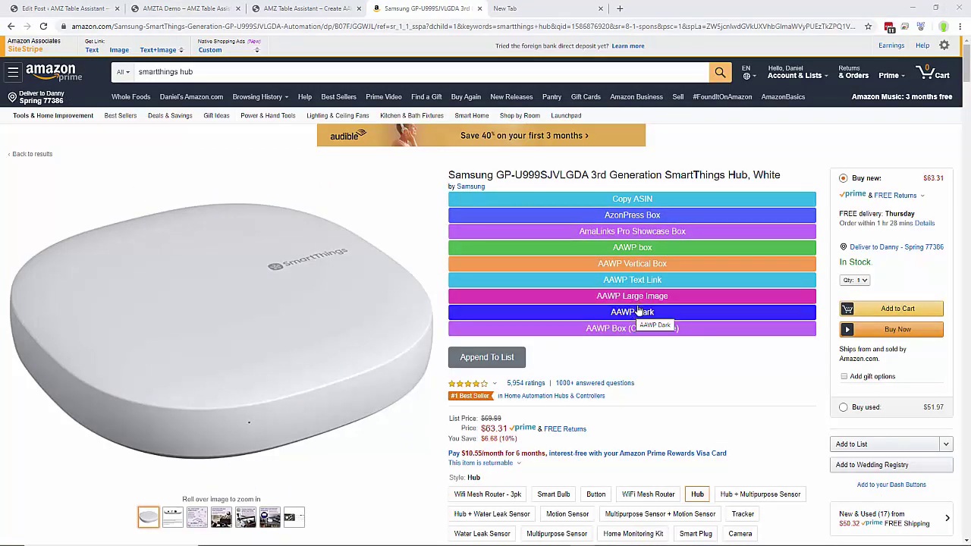
# Delete the AmaLinks Pro Showcase Box and AzonPress Box buttons from the AMZ Table Assistant extension
pyautogui.click(923, 27)
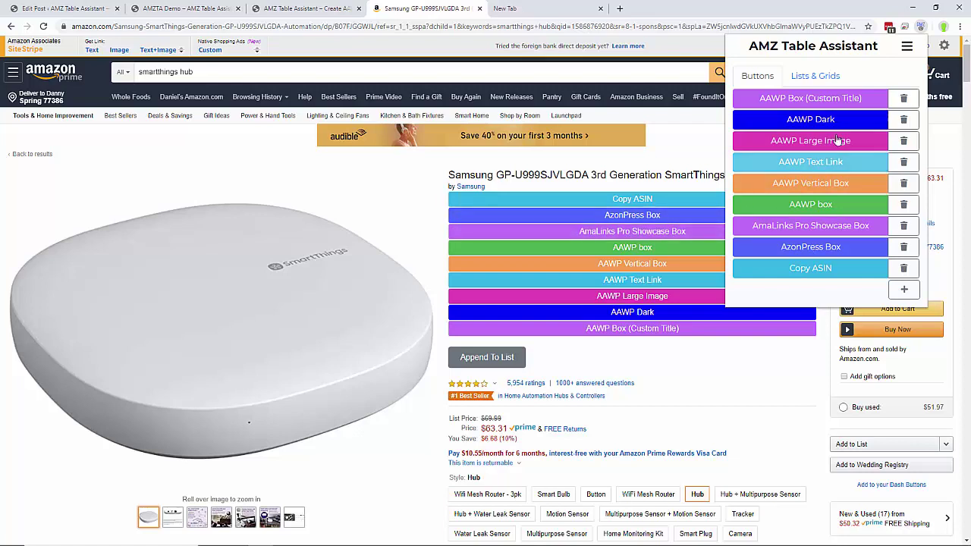
pyautogui.click(904, 226)
pyautogui.click(904, 225)
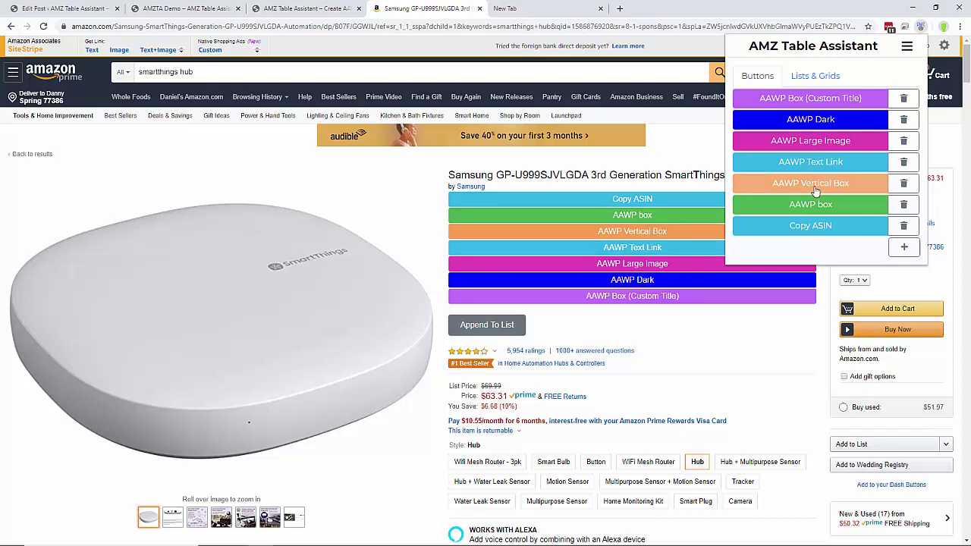
# Disable the AAWP Vertical Box, Text Link, Large Image, Dark and Box (Custom Title) buttons in the extension
pyautogui.moveTo(815, 188); pyautogui.dragTo(817, 146)
pyautogui.click(817, 145)
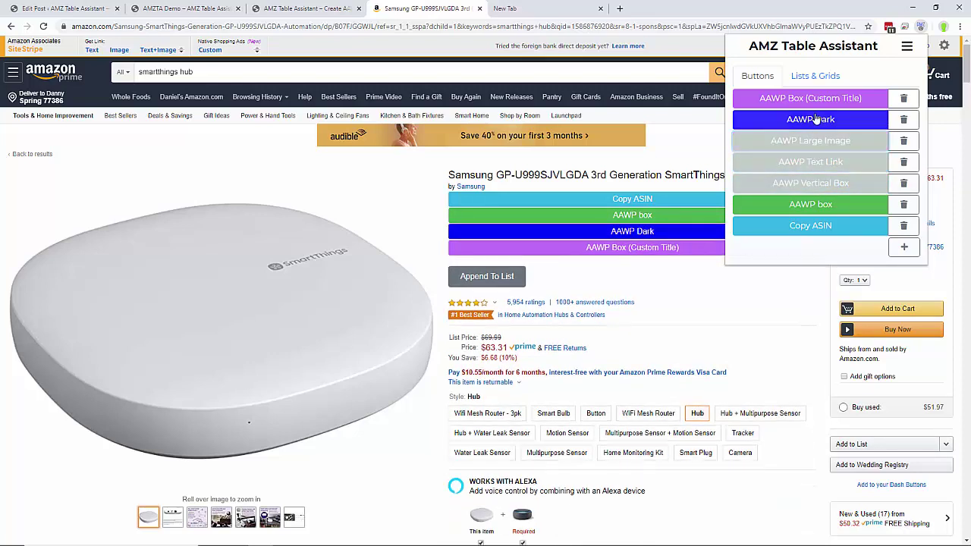
pyautogui.click(811, 98)
pyautogui.click(811, 119)
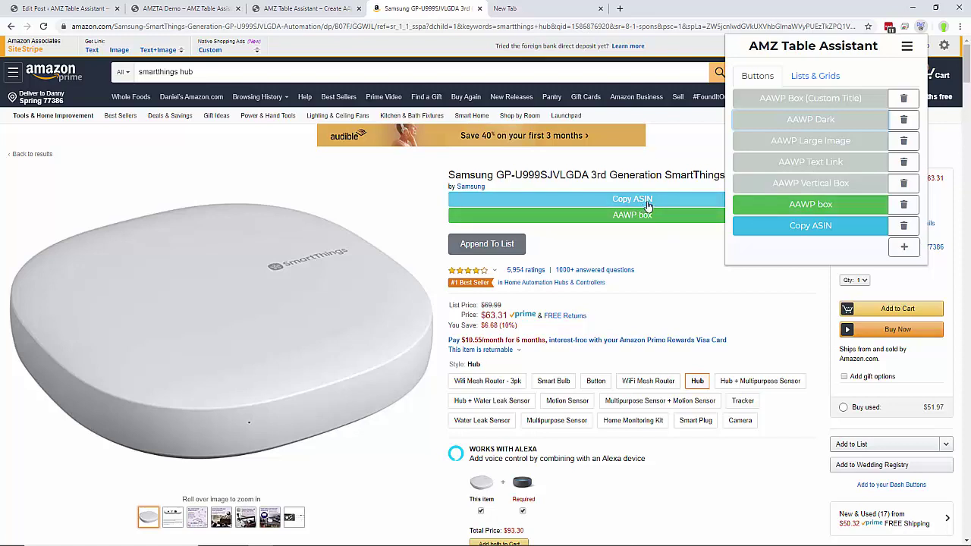
# Enable the AAWP Vertical Box, AAWP Text Link and AAWP Large Image buttons in the extension
pyautogui.click(806, 186)
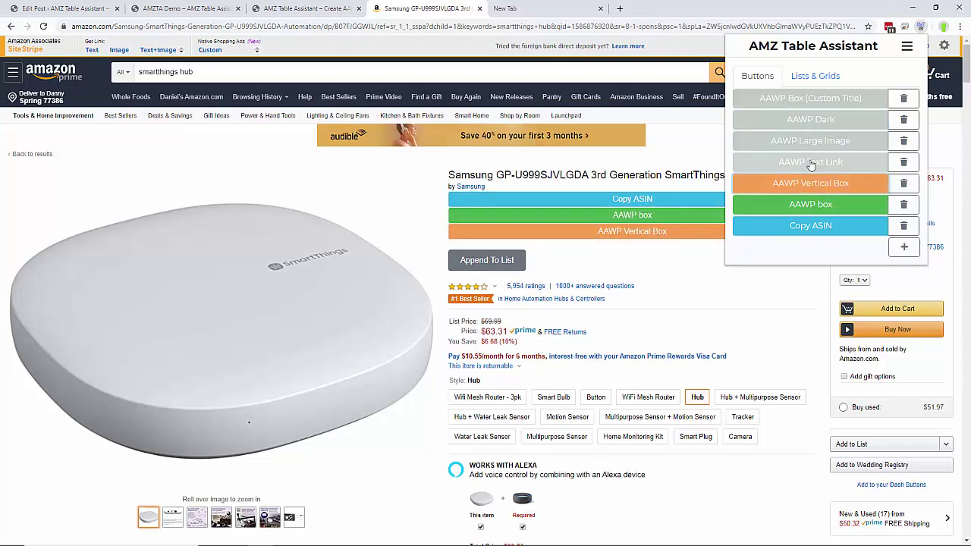
pyautogui.click(810, 163)
pyautogui.click(814, 144)
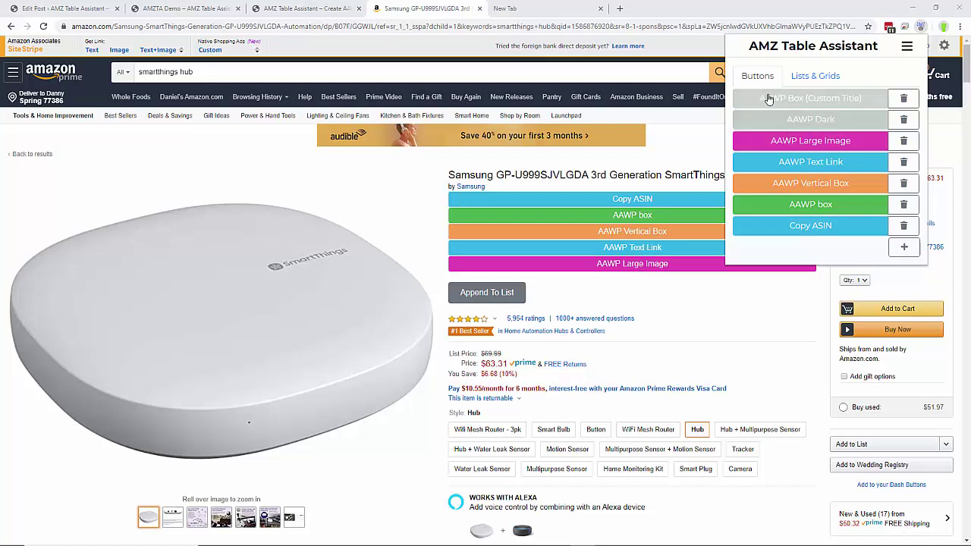
# Start a new shortcode button titled "AAWP Dark" and give it a dark navy blue color
pyautogui.click(921, 30)
pyautogui.click(921, 31)
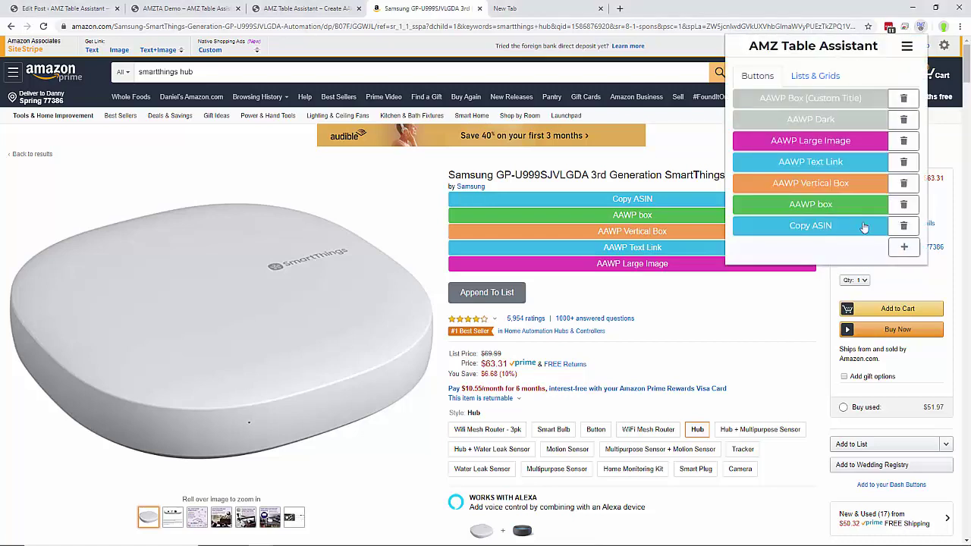
pyautogui.click(908, 253)
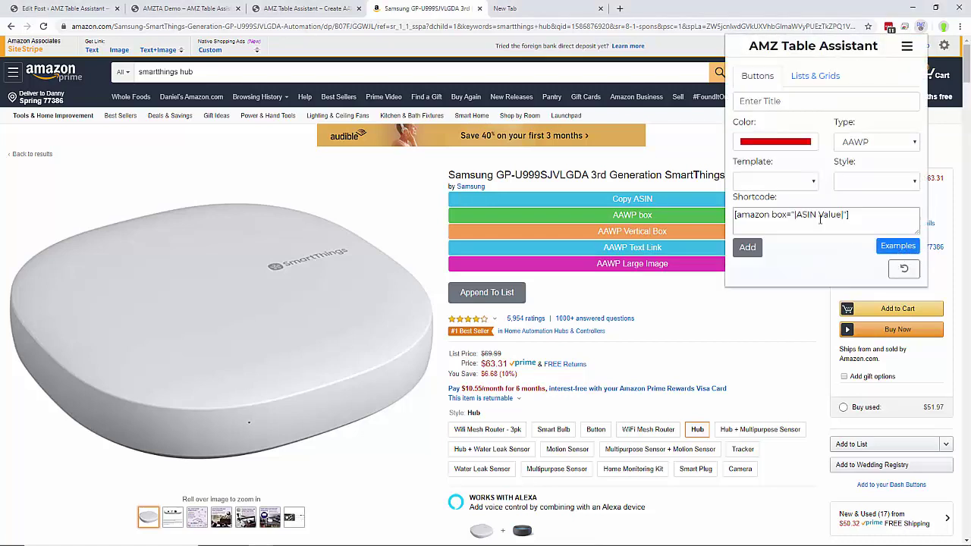
pyautogui.click(759, 102)
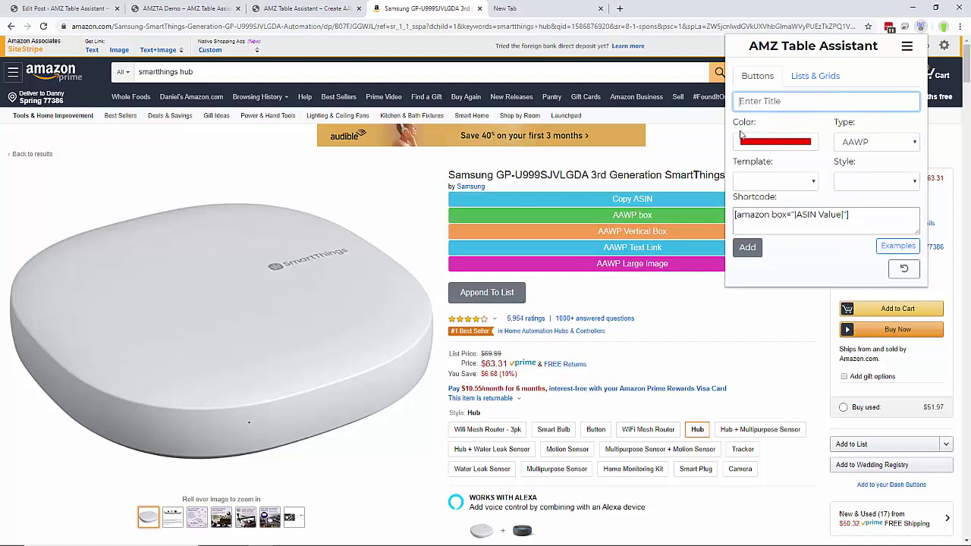
pyautogui.write('AAWP Dark')
pyautogui.click(791, 149)
pyautogui.click(787, 106)
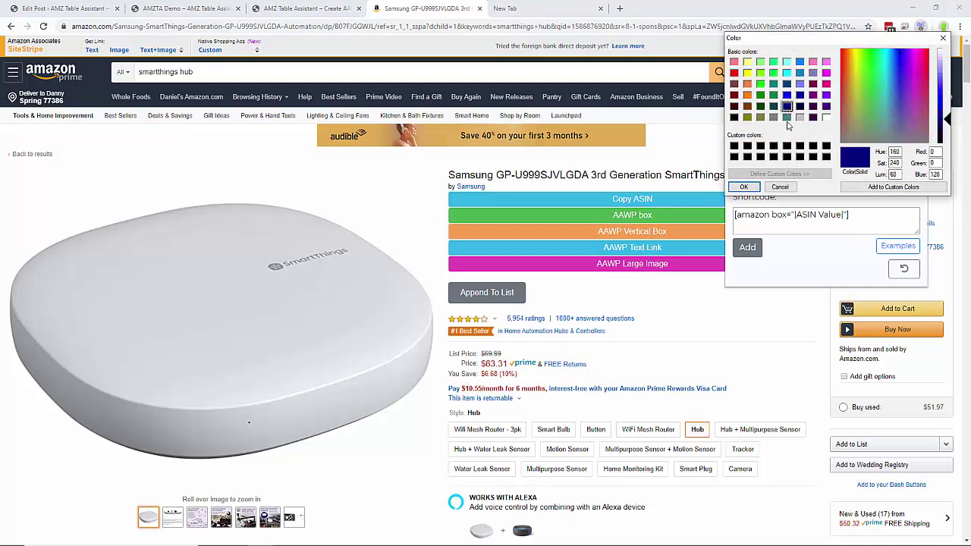
pyautogui.click(744, 186)
# Set the new button's type to AAWP, template to Horizontal and style to dark, and add it to the product page buttons
pyautogui.click(879, 143)
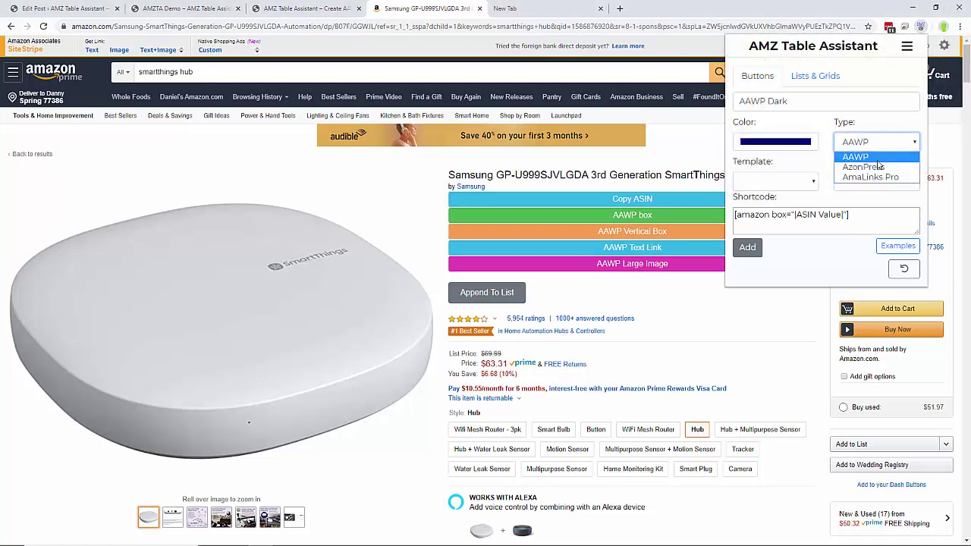
pyautogui.click(875, 161)
pyautogui.click(815, 184)
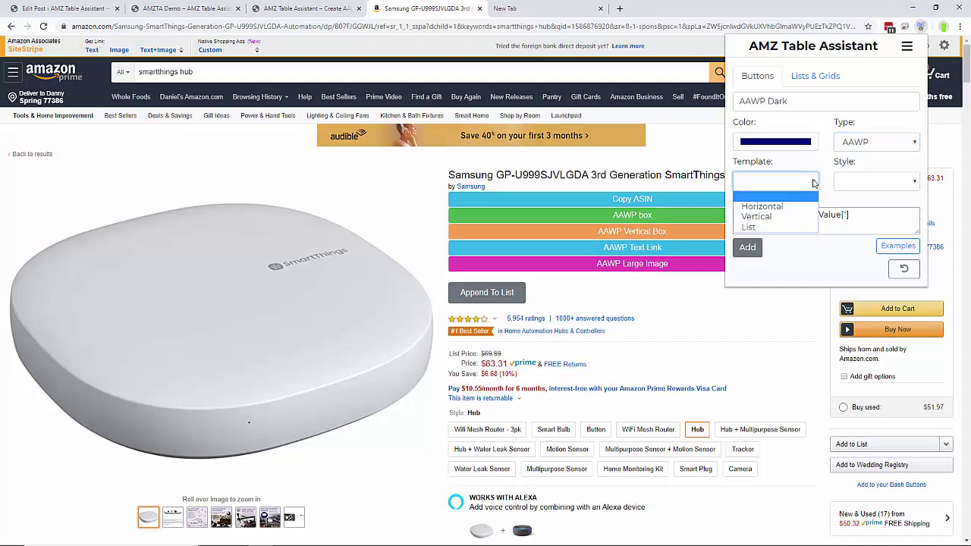
pyautogui.click(785, 205)
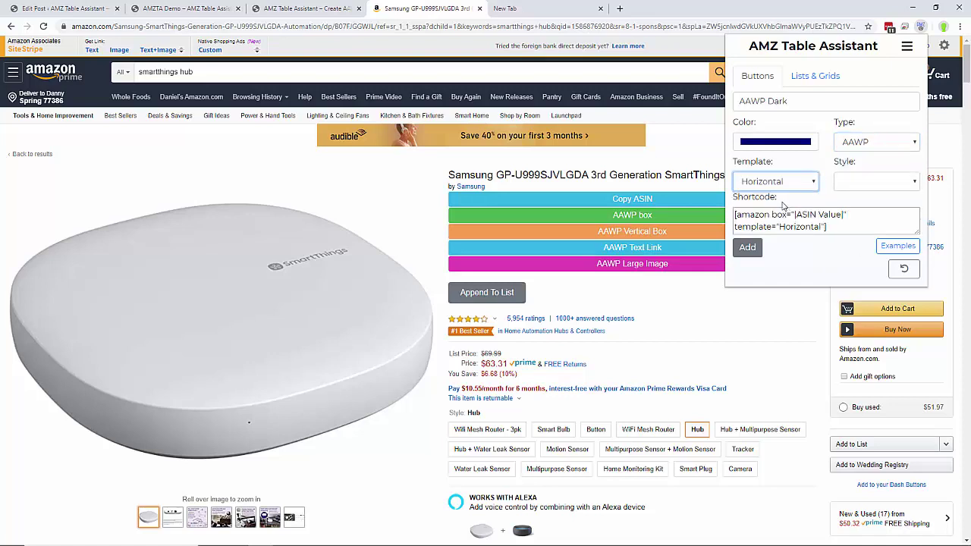
pyautogui.click(876, 185)
pyautogui.click(868, 205)
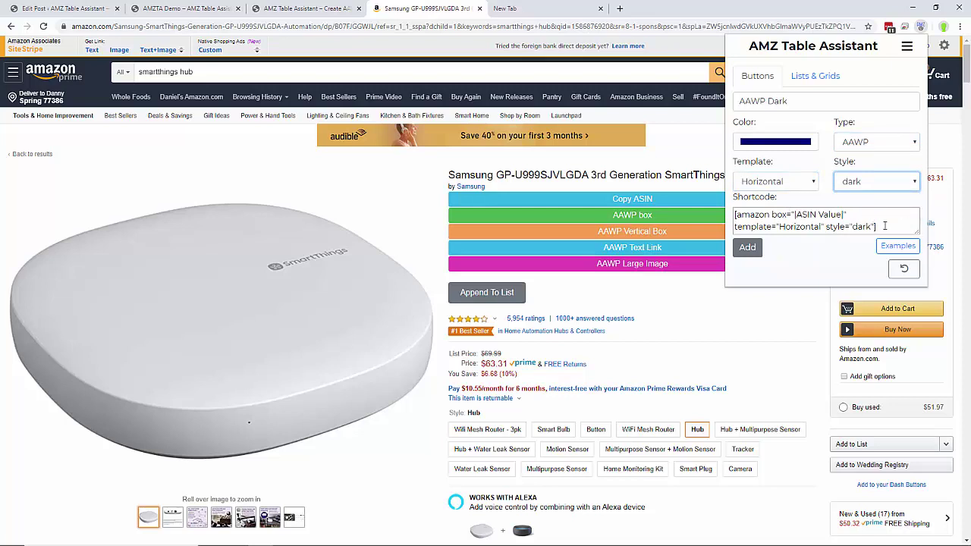
pyautogui.click(747, 247)
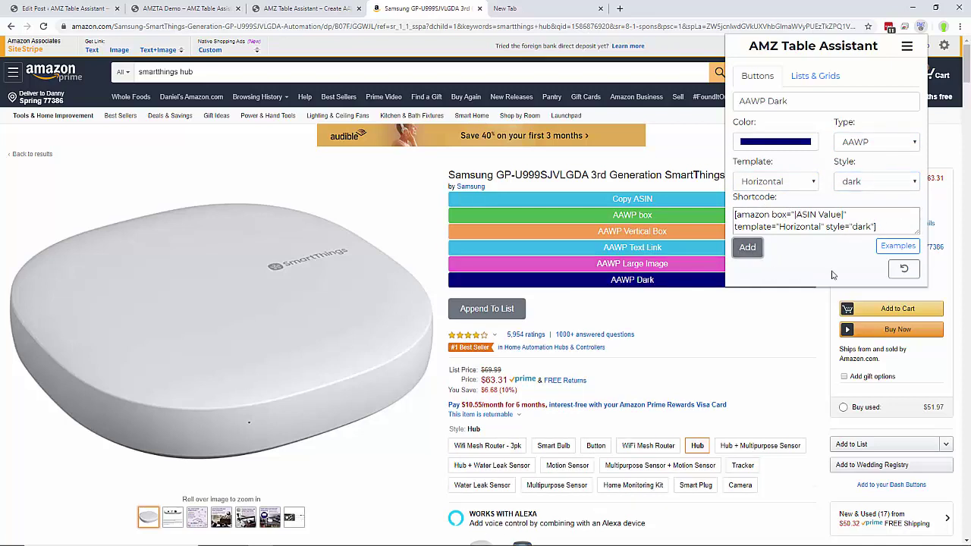
pyautogui.click(666, 319)
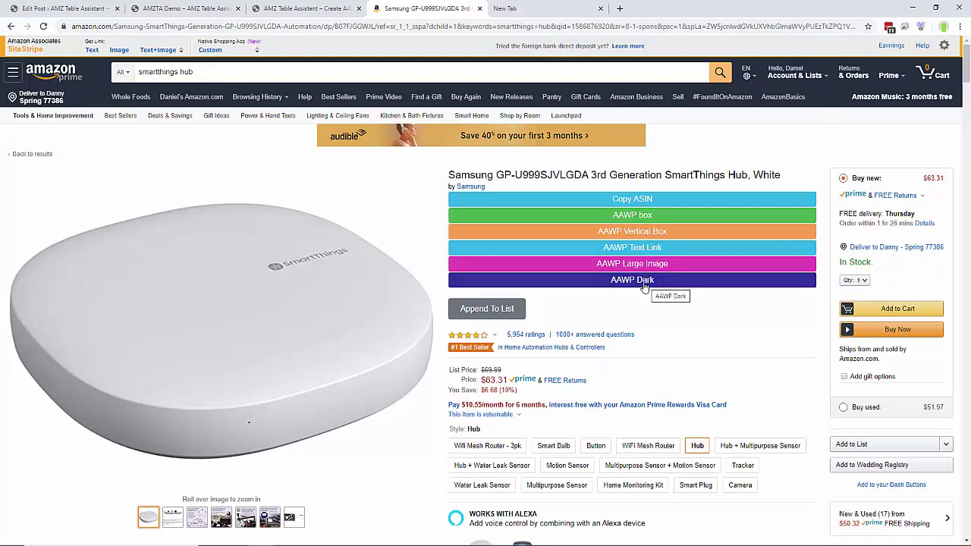
# Copy the hub's AAWP Dark shortcode, paste it into the empty paragraph of the AMZTA Demo post and update the post
pyautogui.click(561, 265)
pyautogui.hotkey('ctrl', '1')
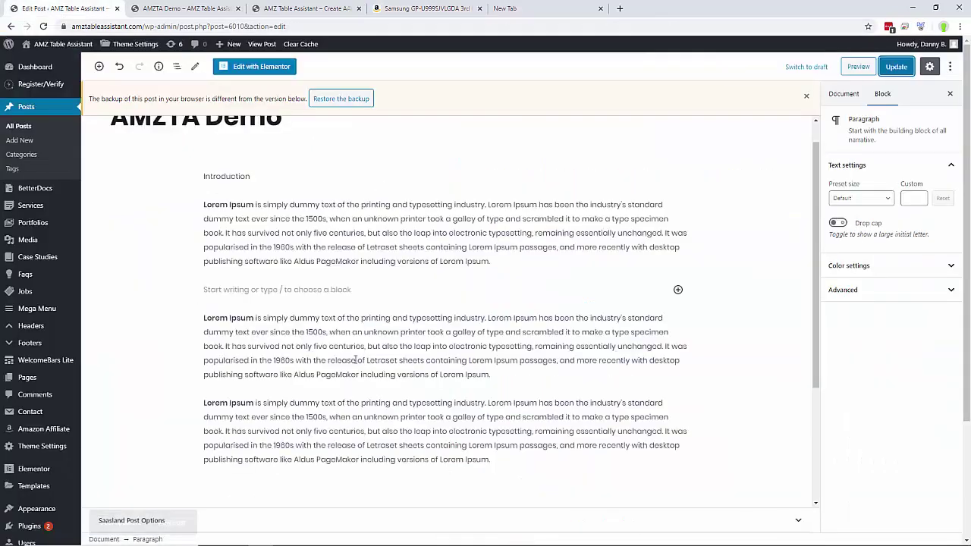
pyautogui.click(365, 291)
pyautogui.write('[amazon box="B07FJGGWJL" template="Horizontal" style="dark"]')
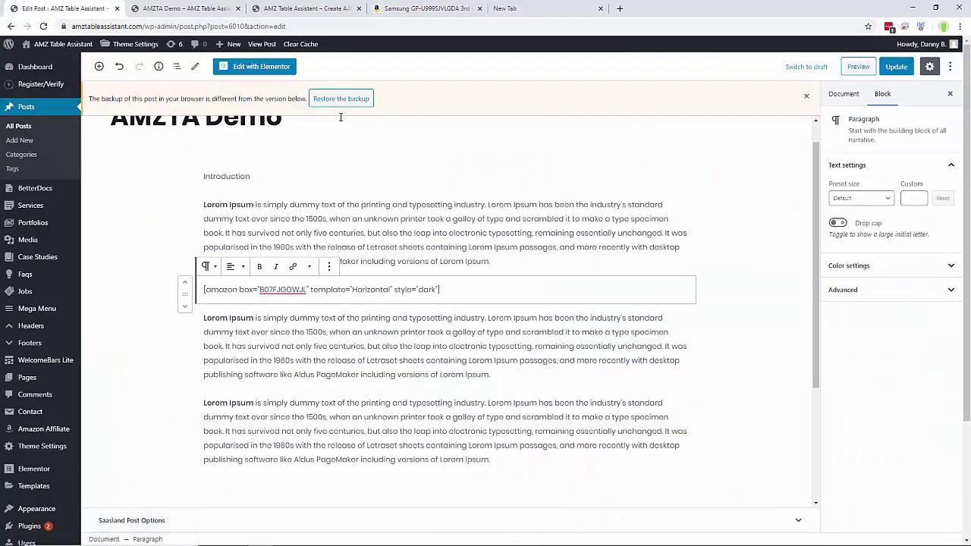
pyautogui.click(895, 66)
# Reload the published AMZTA Demo page and check the dark horizontal product box
pyautogui.click(190, 9)
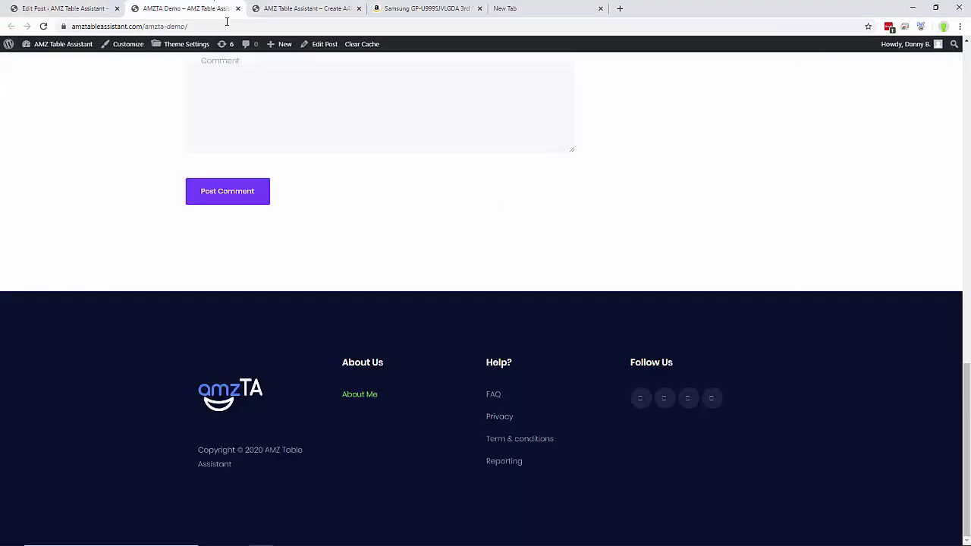
pyautogui.click(232, 26)
pyautogui.press('Return')
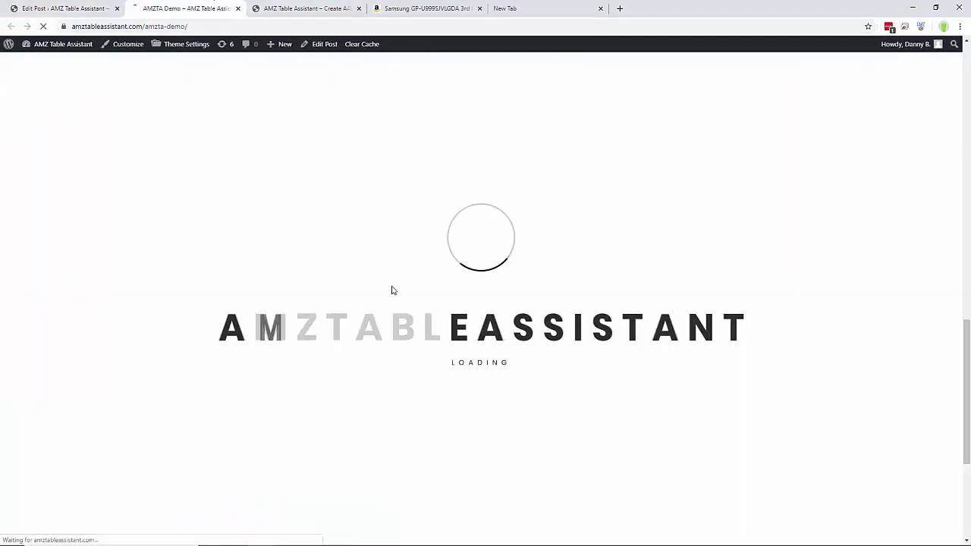
pyautogui.scroll(5, 398, 299)
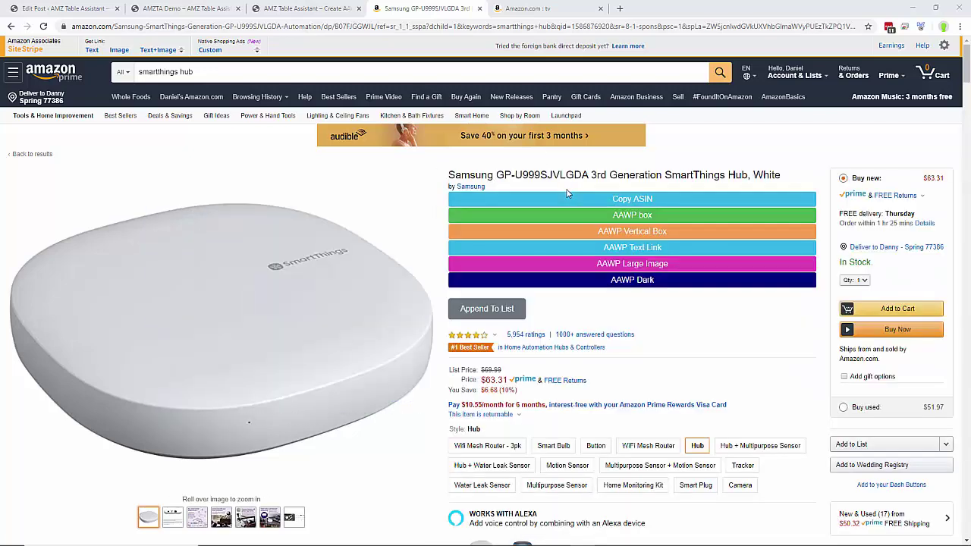
# Append the Toshiba 43-inch, Sony X800H, TCL 40S325 and Toshiba 32-inch TVs from the Amazon tv search results to the ASIN list
pyautogui.click(566, 8)
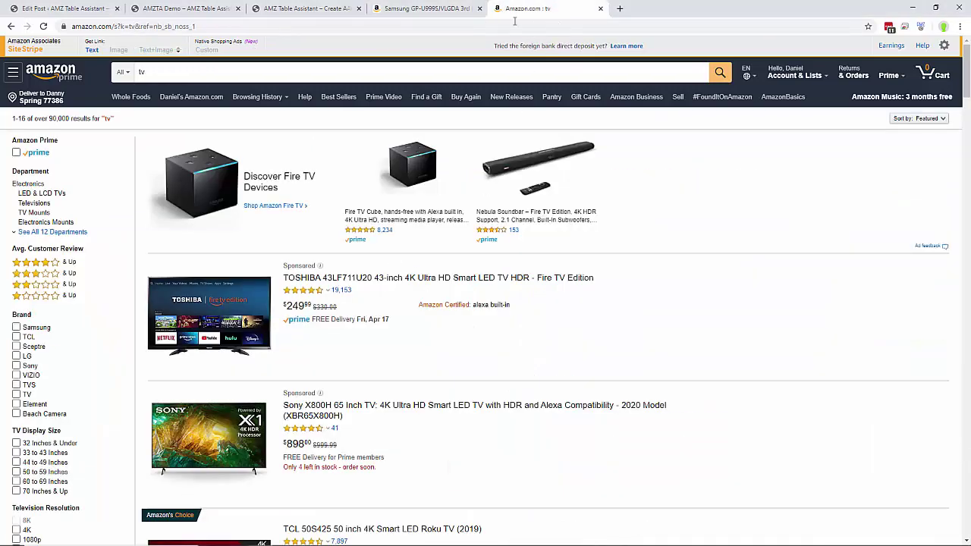
pyautogui.click(452, 9)
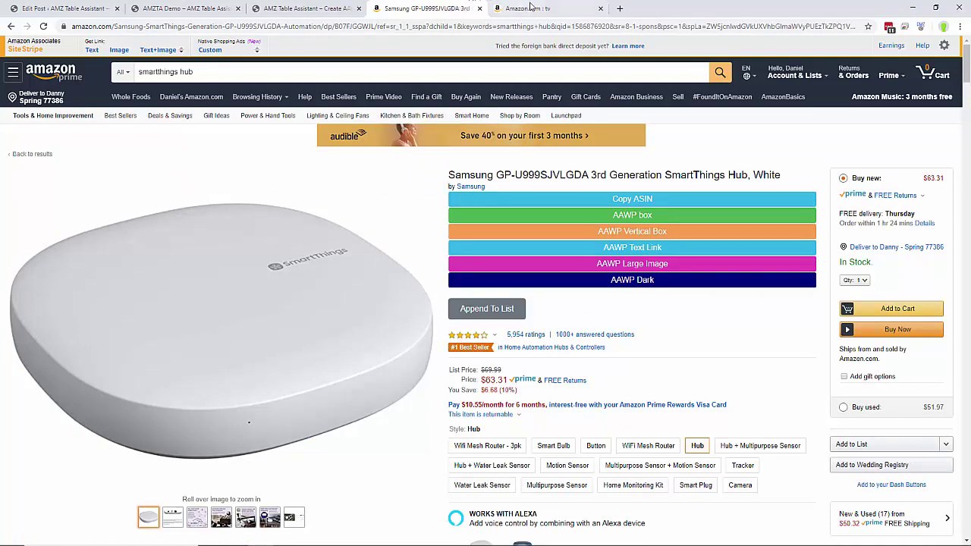
pyautogui.click(533, 9)
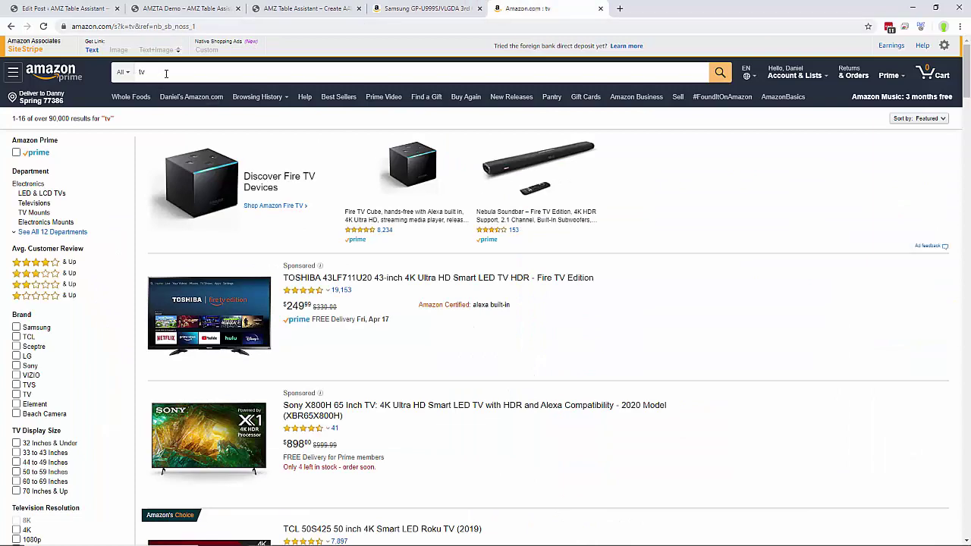
pyautogui.scroll(-1, 250, 159)
pyautogui.moveTo(207, 219)
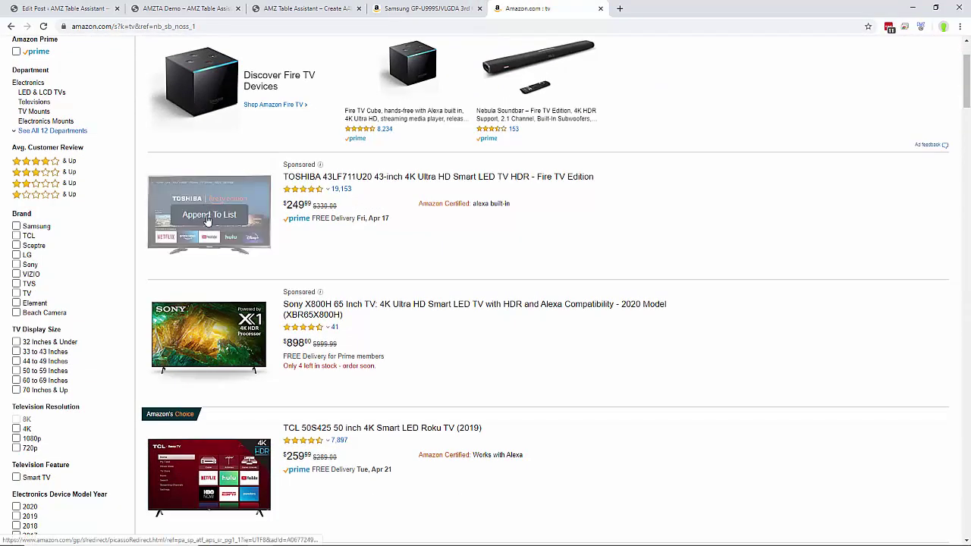
pyautogui.scroll(-1, 208, 220)
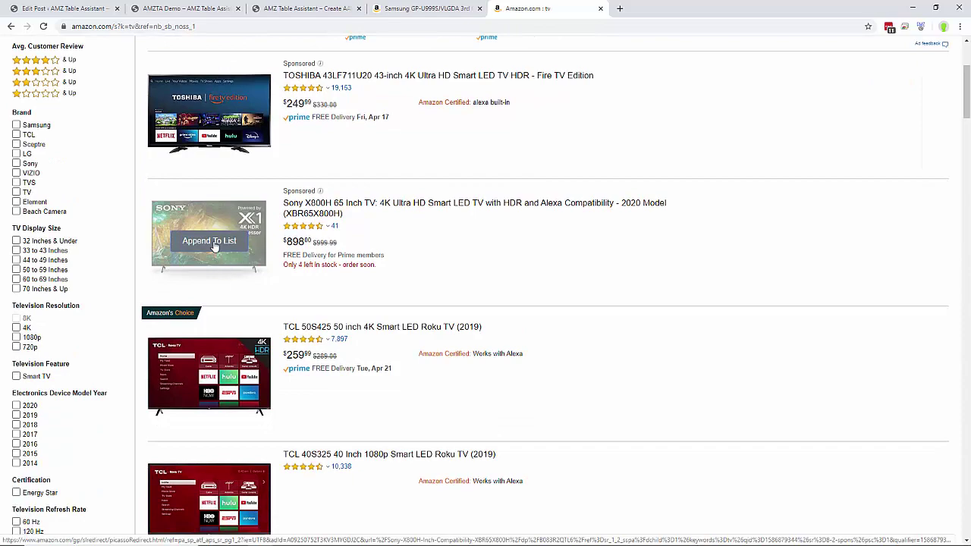
pyautogui.scroll(-2, 215, 304)
pyautogui.click(215, 303)
pyautogui.scroll(-1, 215, 307)
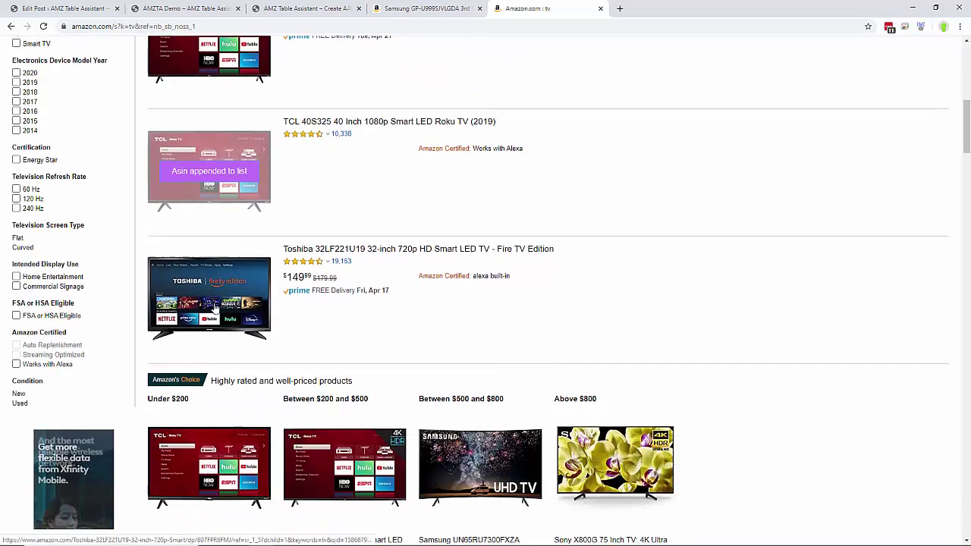
pyautogui.scroll(3, 280, 233)
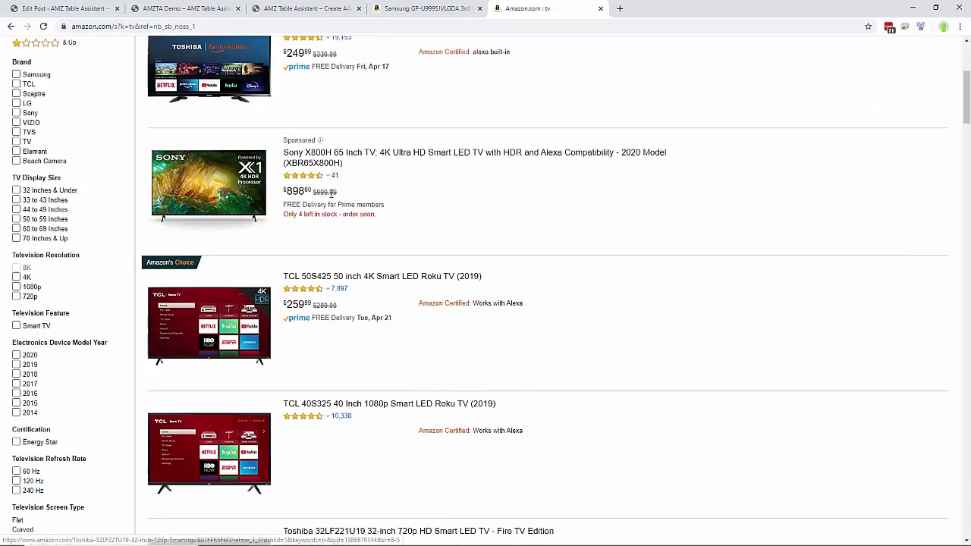
# Append the SmartThings hub to the ASIN list from its product page and show the collected ASINs in the extension
pyautogui.click(412, 13)
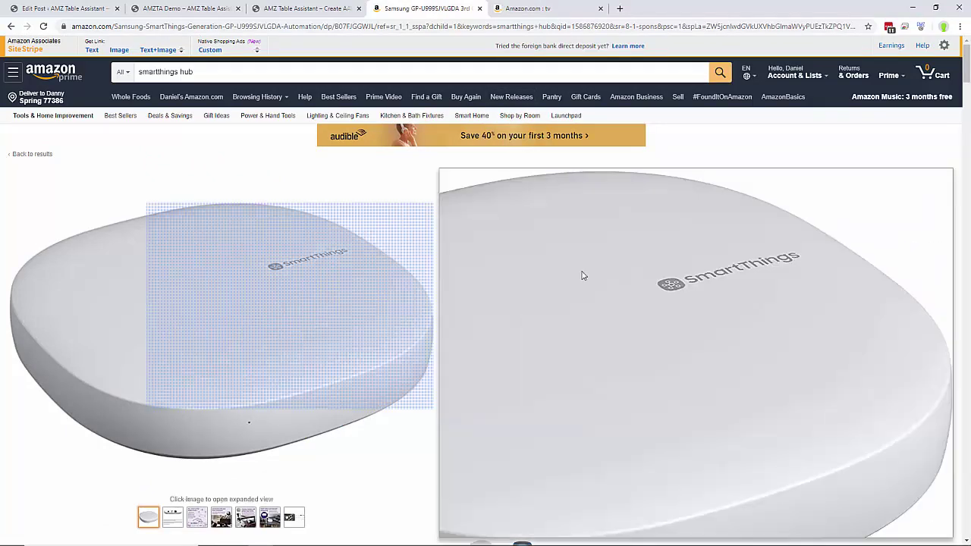
pyautogui.click(506, 310)
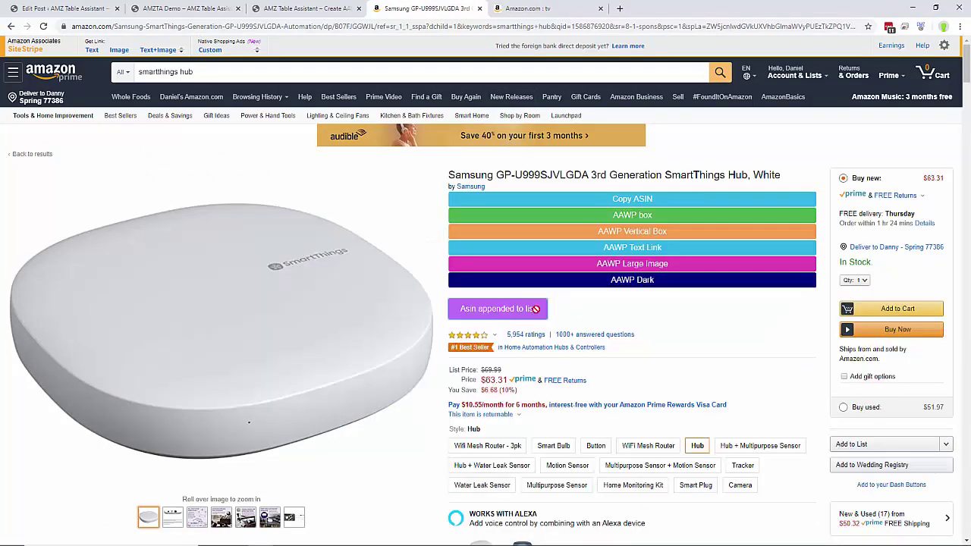
pyautogui.click(921, 28)
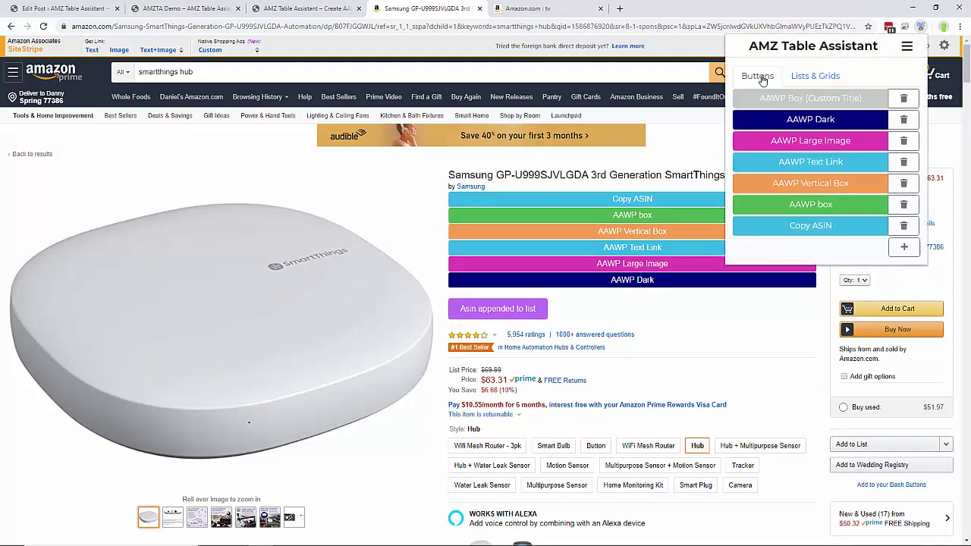
pyautogui.click(815, 76)
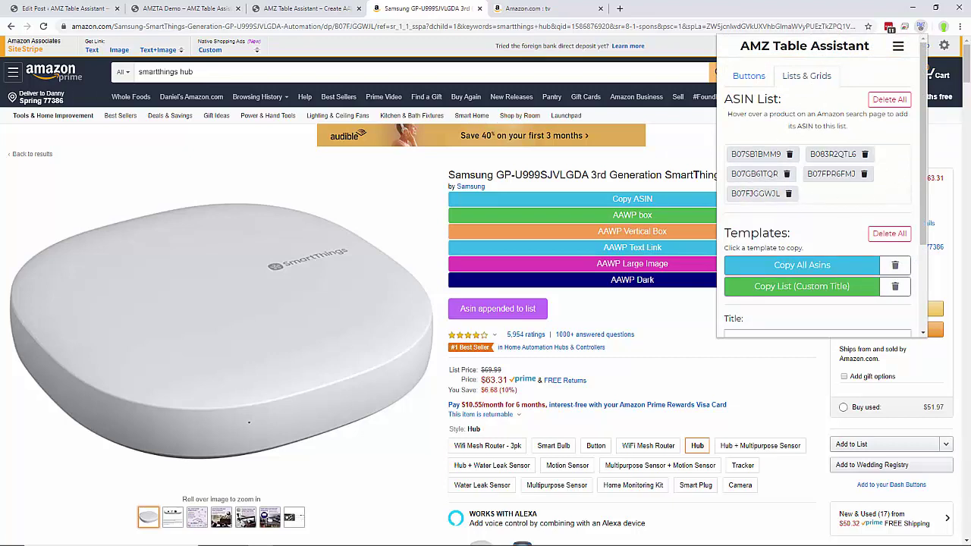
# Copy all collected ASINs and paste them into a new paragraph below the dark box shortcode in the AMZTA Demo post
pyautogui.moveTo(153, 306)
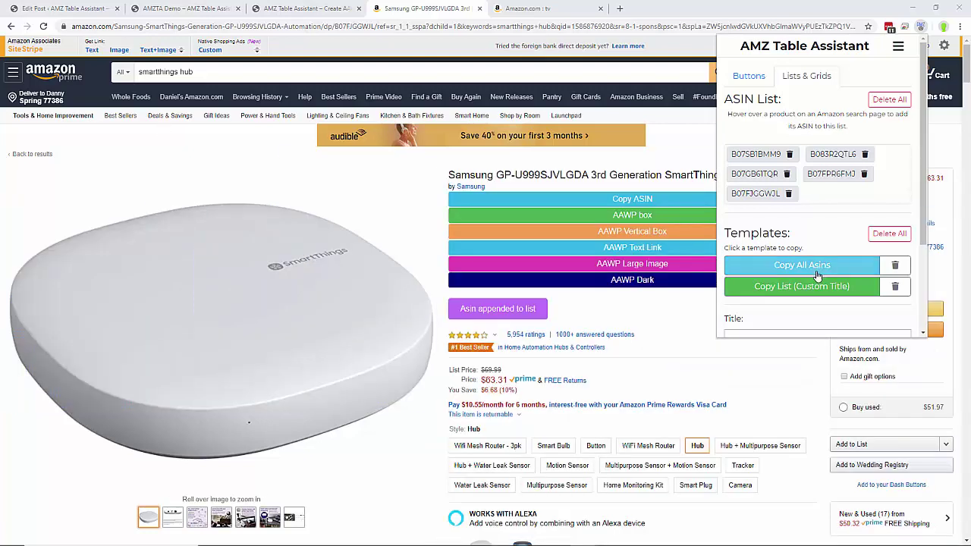
pyautogui.click(61, 8)
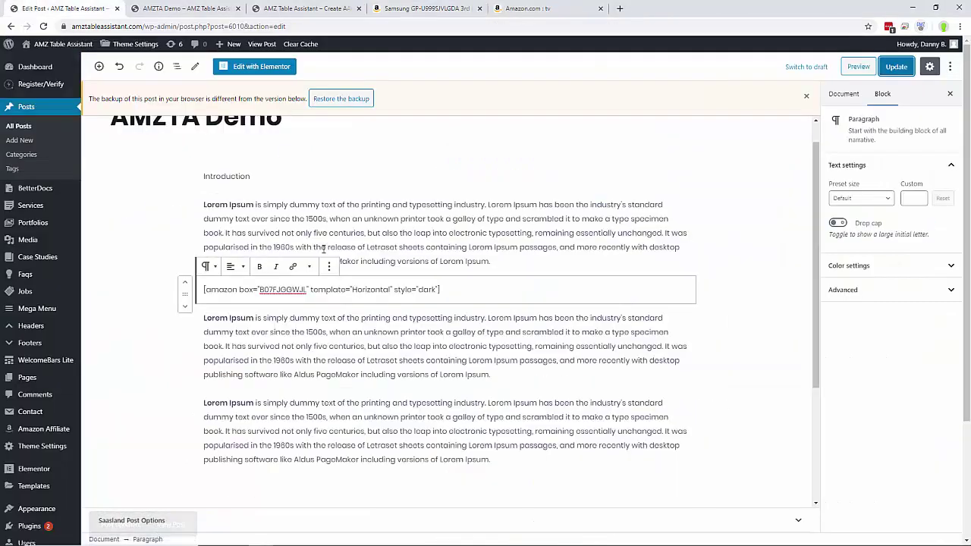
pyautogui.press('Return')
pyautogui.press('Return')
pyautogui.write('"B07SB1BMM9,B083R2QTL6,B07GB61TQR,B07FPR6FMJ,B07FJGGWJL"')
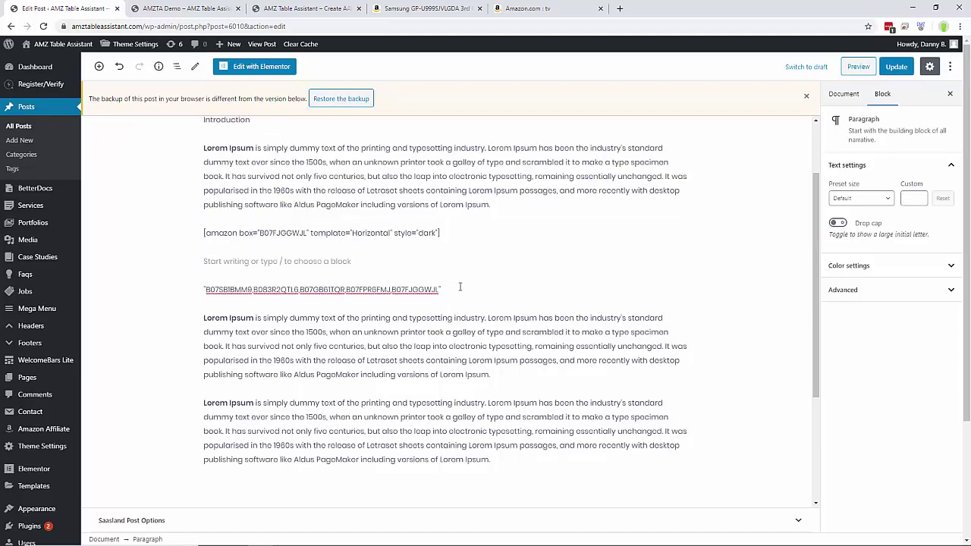
# Copy a list shortcode for the collected ASINs with the custom title Best TVs 2020 from the extension on the Amazon tv results page
pyautogui.click(519, 9)
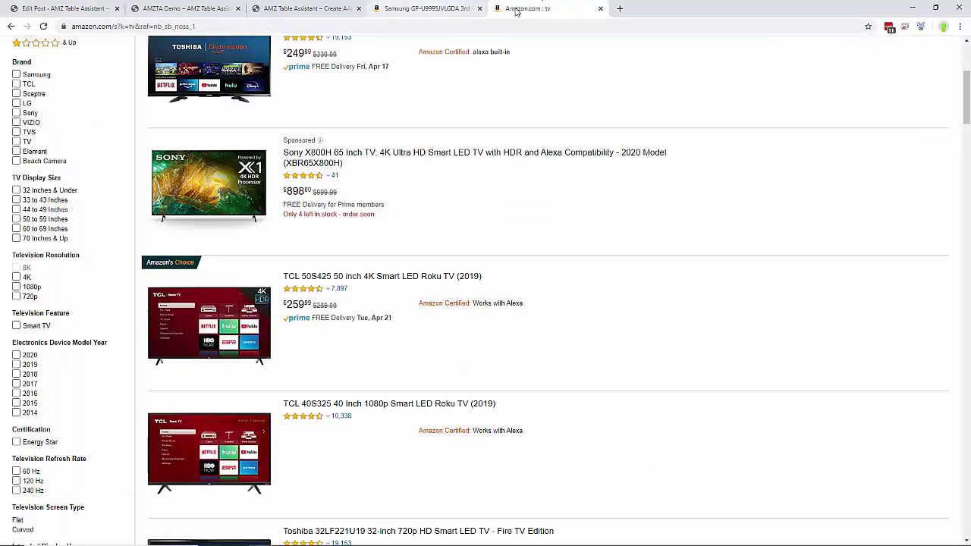
pyautogui.click(921, 27)
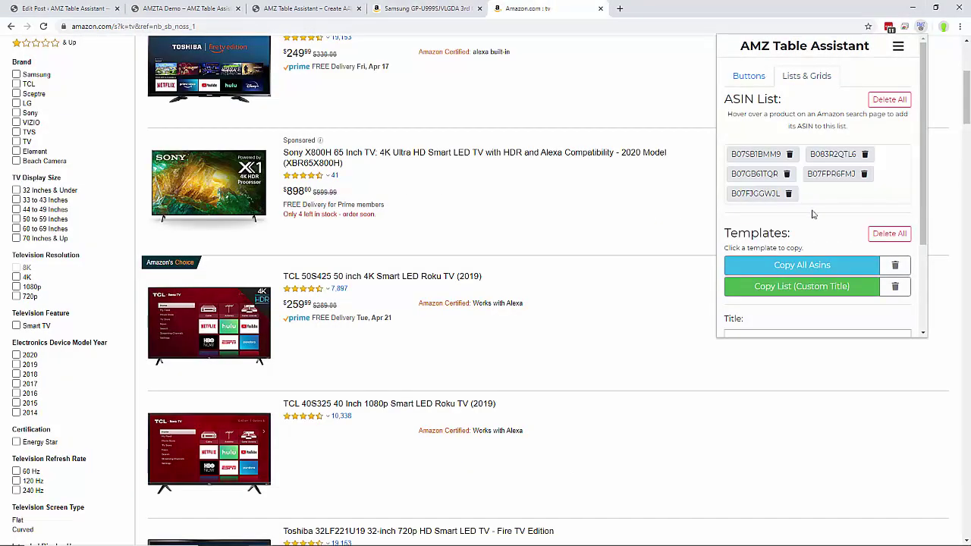
pyautogui.click(797, 289)
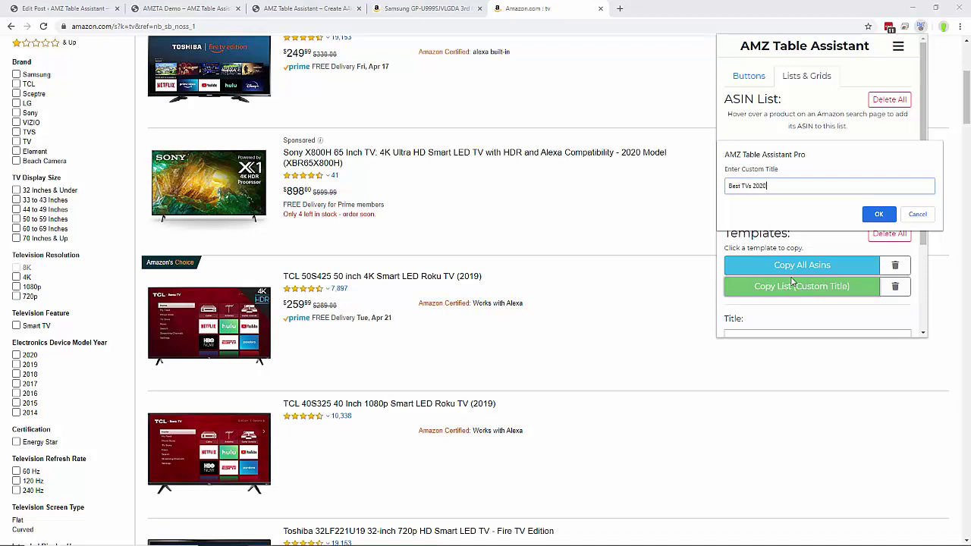
pyautogui.click(881, 216)
# Paste the Best TVs 2020 list shortcode into a new paragraph below the ASINs in the AMZTA Demo post and update it
pyautogui.click(79, 8)
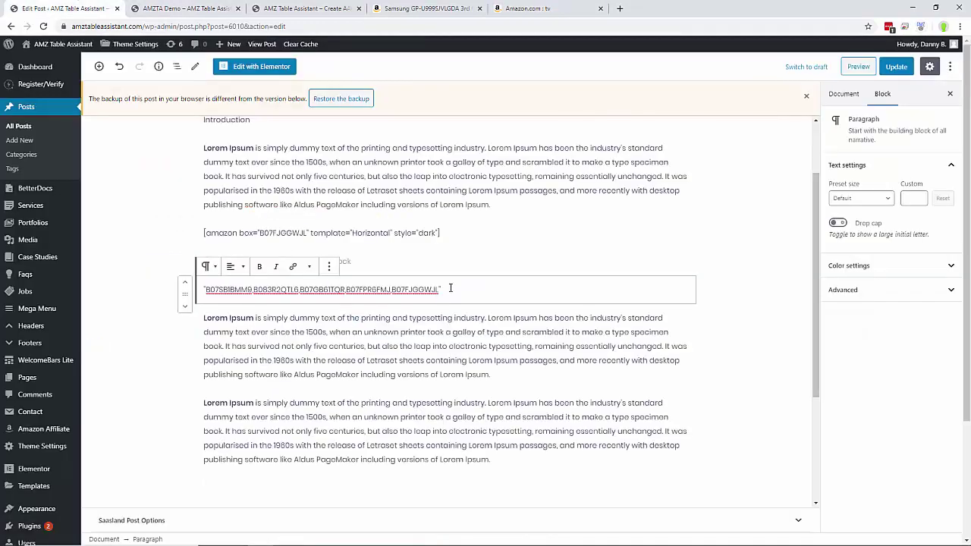
pyautogui.press('Return')
pyautogui.press('Return')
pyautogui.write('[amazon box="B07SB1BMM9,B083R2QTL6,B07GB61TQR,B07FPR6FMJ,B07FJGGWJL" template="list" title="Best TVs 2020"]')
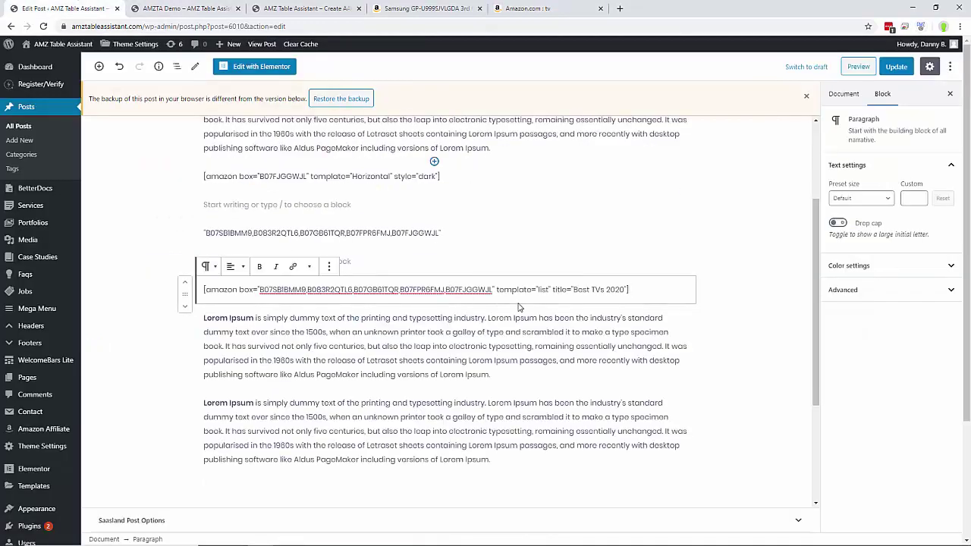
pyautogui.click(896, 67)
# Reload the published AMZTA Demo page and check the product list below the dark box
pyautogui.click(188, 8)
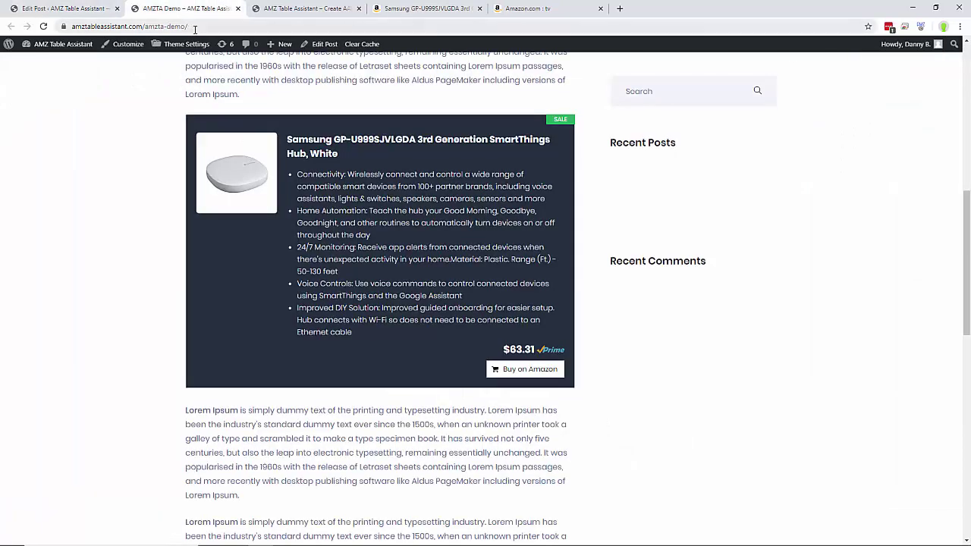
pyautogui.click(194, 27)
pyautogui.press('Return')
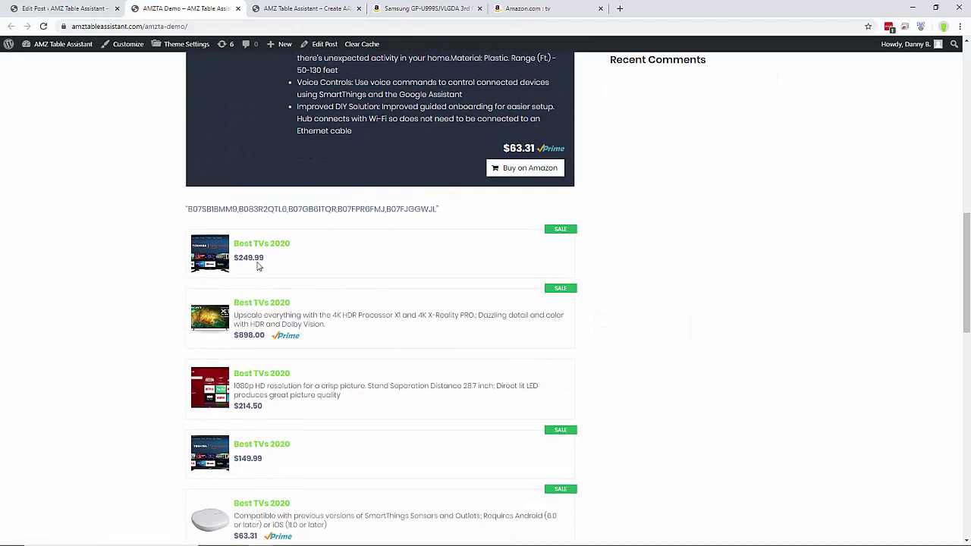
pyautogui.scroll(-3, 284, 499)
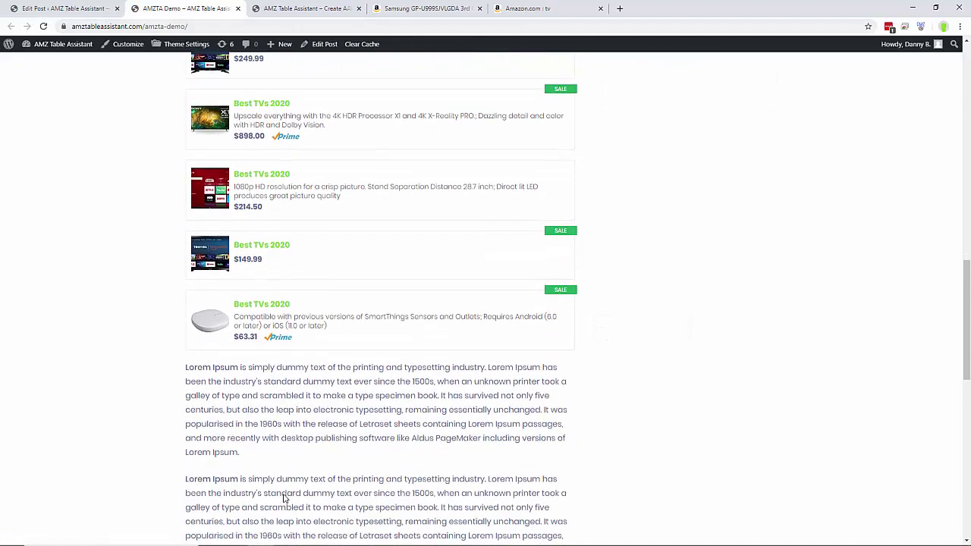
pyautogui.scroll(2, 278, 470)
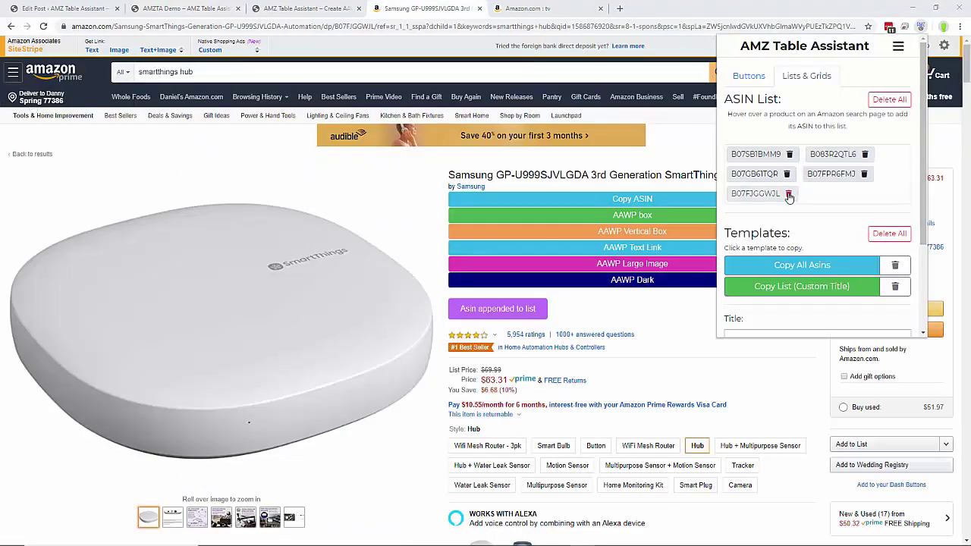
# Delete B07FJGGWJL, B07GB61TQR, B083R2QTL6 and B07FPR6FMJ from the extension's ASIN list
pyautogui.click(789, 193)
pyautogui.click(787, 173)
pyautogui.click(866, 156)
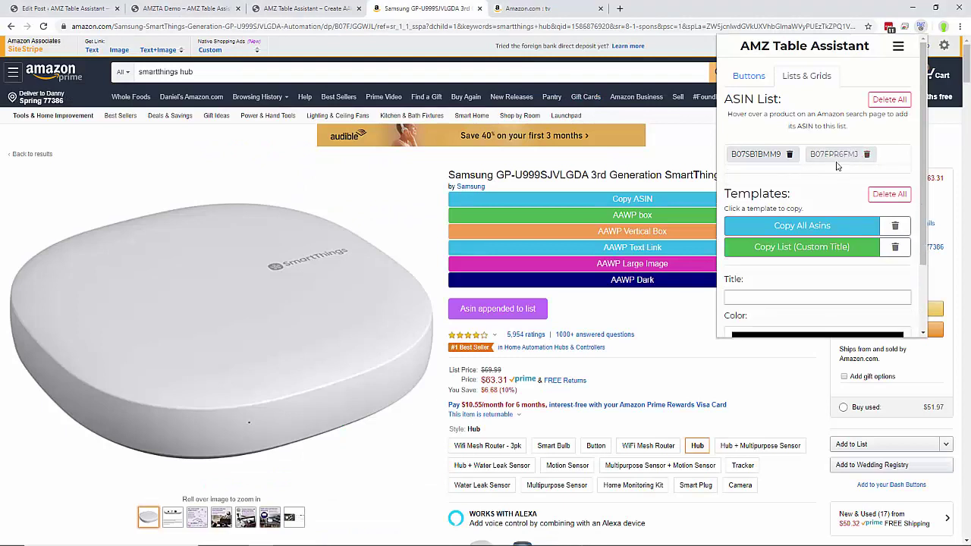
pyautogui.click(867, 156)
# Create a list template titled Grid with the shortcode [amazon box="|ASINS|" template="grid"]
pyautogui.scroll(-1, 807, 211)
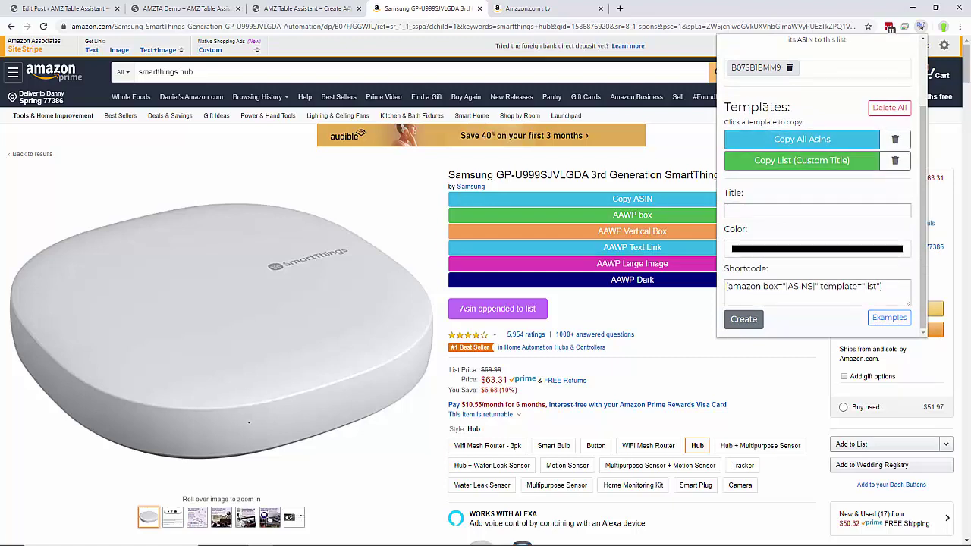
pyautogui.click(781, 210)
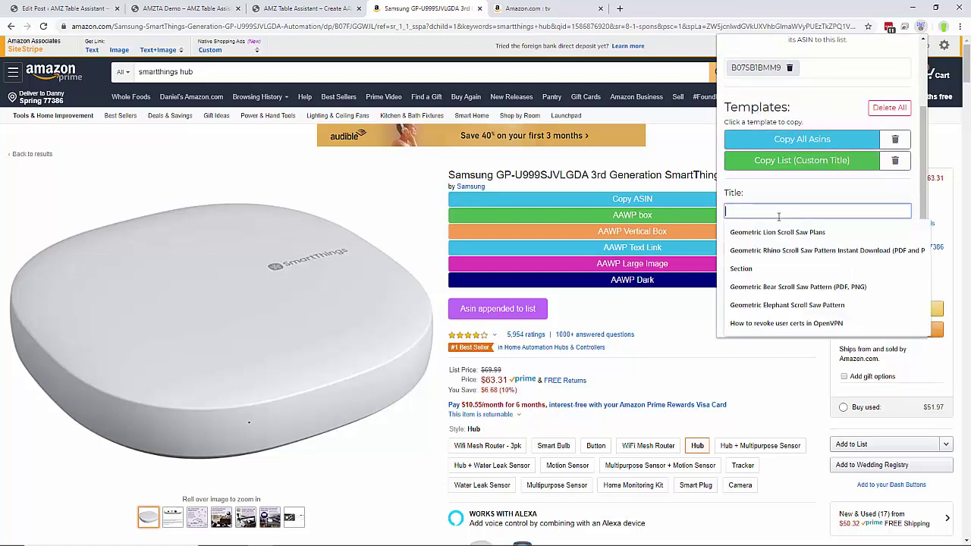
pyautogui.click(774, 210)
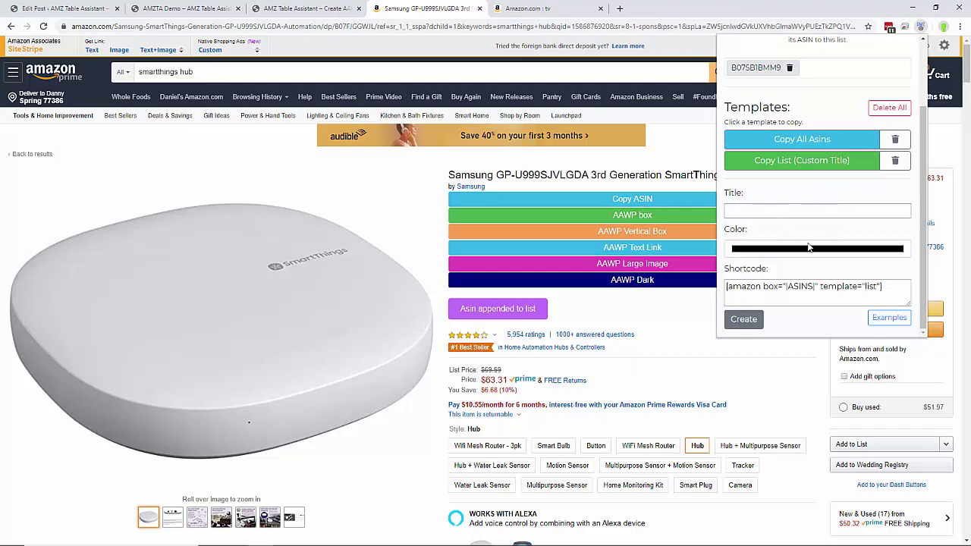
pyautogui.click(874, 282)
pyautogui.hotkey('ctrl', 'a')
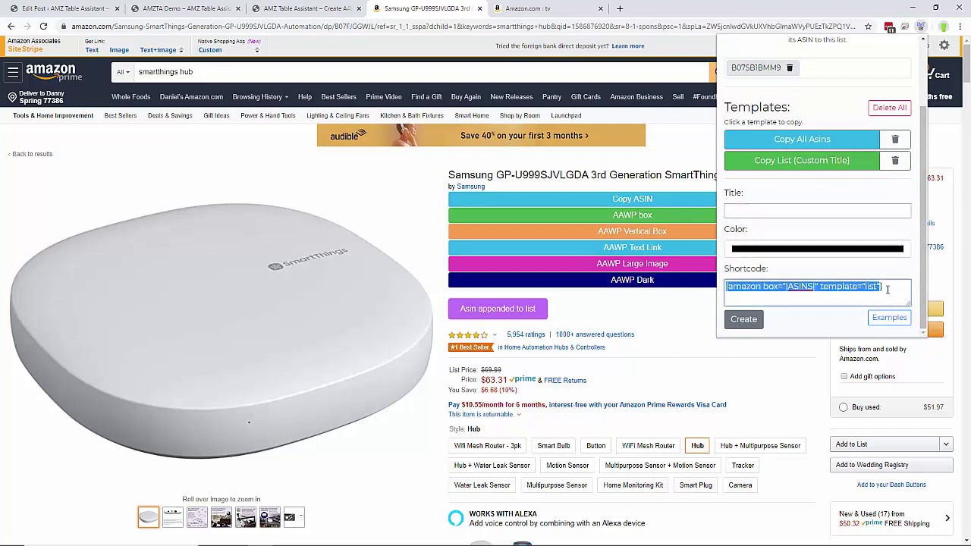
pyautogui.click(878, 286)
pyautogui.press('BackSpace')
pyautogui.press('BackSpace')
pyautogui.press('BackSpace')
pyautogui.press('BackSpace')
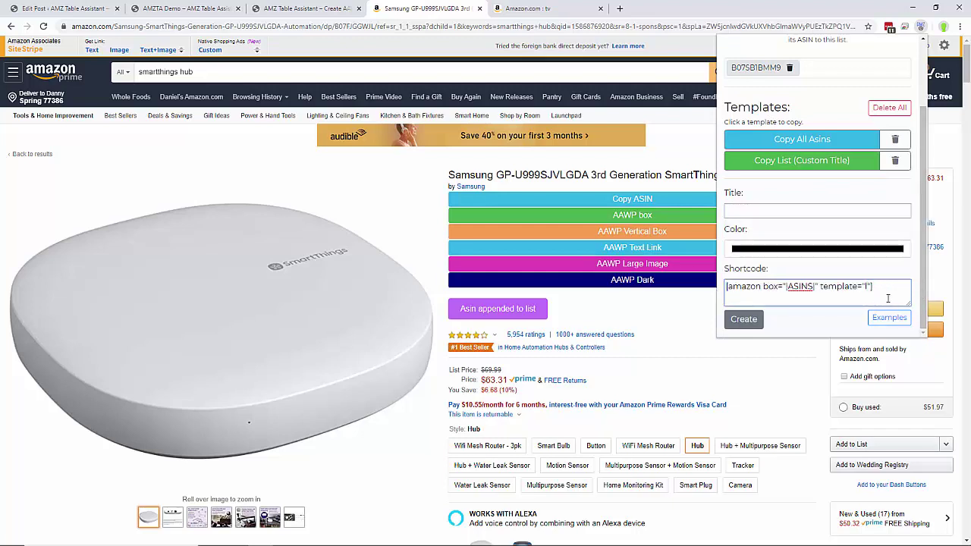
pyautogui.write('grid')
pyautogui.click(770, 211)
pyautogui.write('Grid')
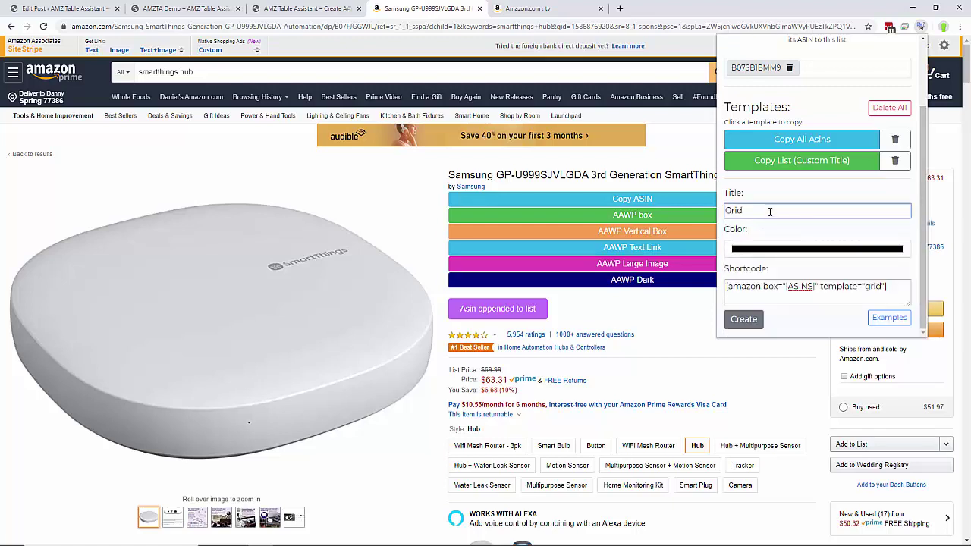
pyautogui.click(729, 319)
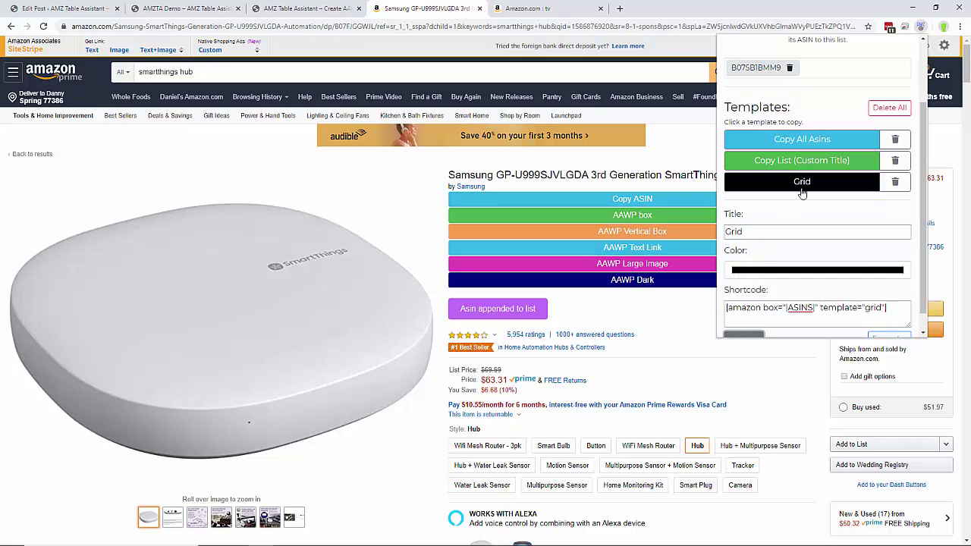
# Copy the Grid template's shortcode, paste it into a new paragraph below the Best TVs 2020 list shortcode and update the post
pyautogui.click(804, 185)
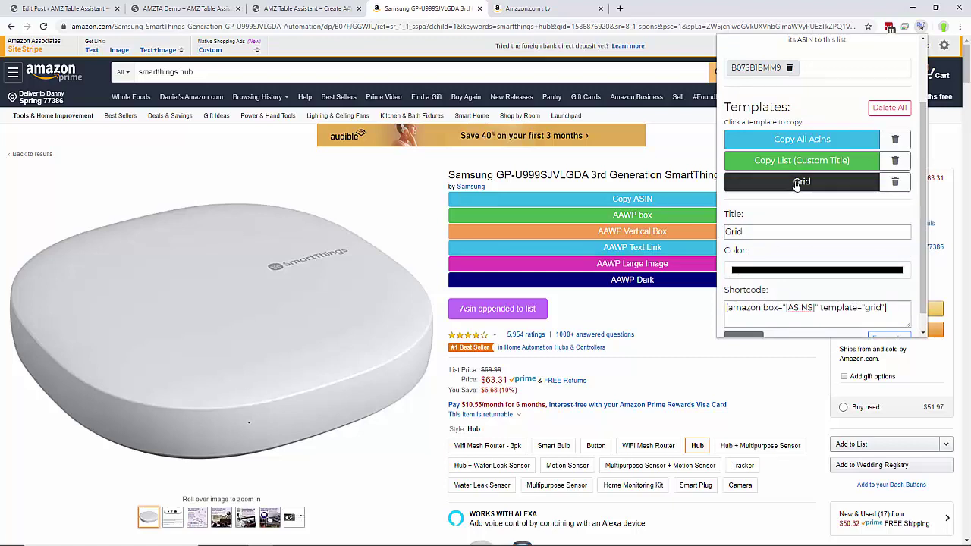
pyautogui.click(65, 8)
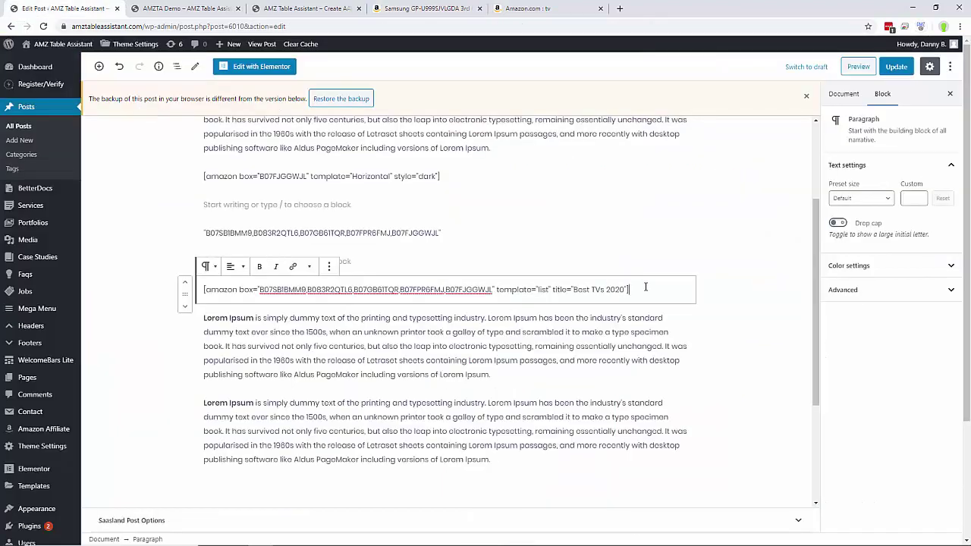
pyautogui.press('Return')
pyautogui.write('[amazon box="B07SB1BMM9" template="grid"]')
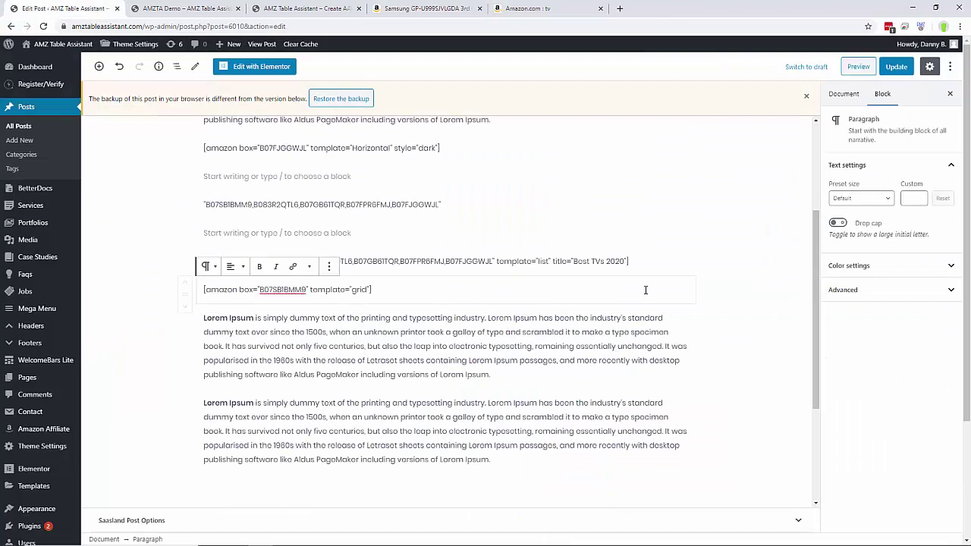
pyautogui.click(896, 67)
# Reload the published AMZTA Demo page and check the grid template's product box below the list
pyautogui.click(200, 11)
pyautogui.click(182, 26)
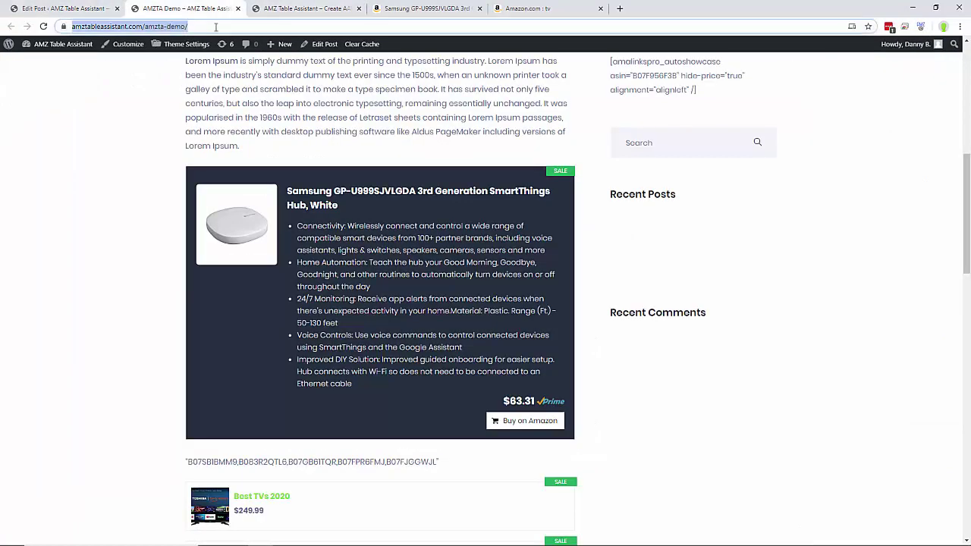
pyautogui.press('Return')
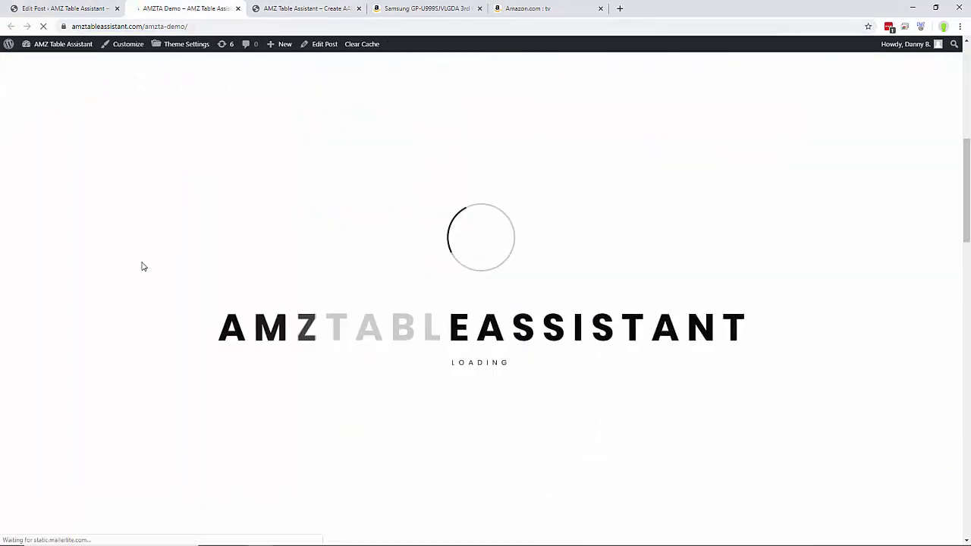
pyautogui.scroll(-5, 143, 266)
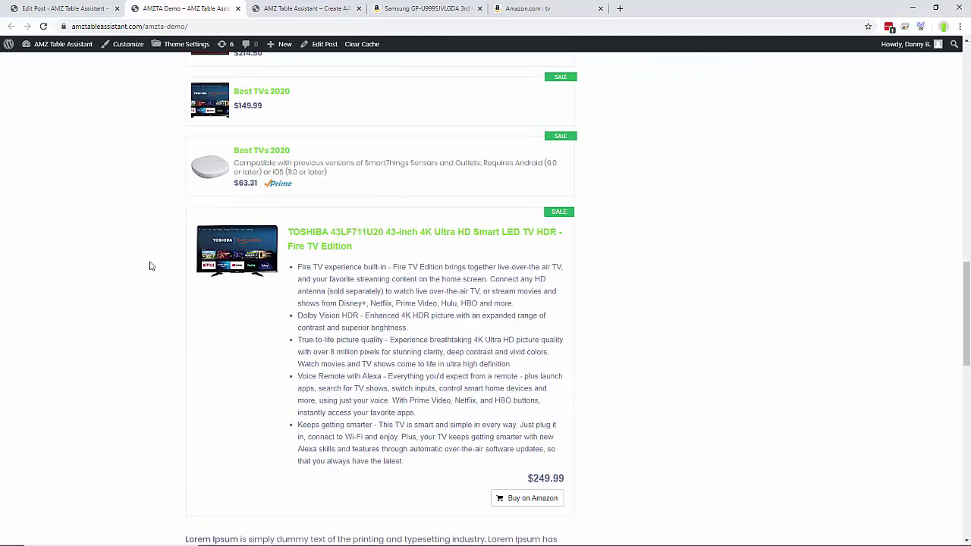
pyautogui.scroll(1, 247, 269)
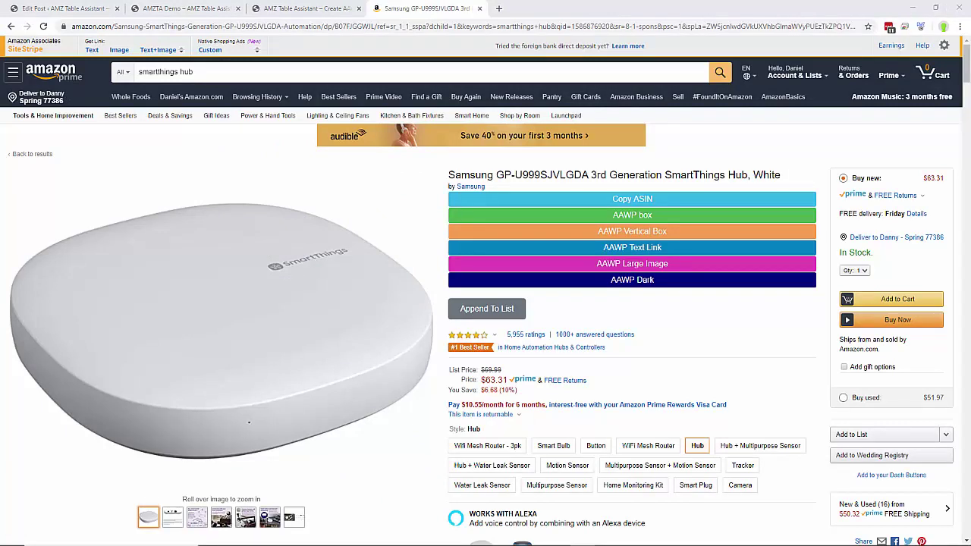
# Copy the SmartThings hub's AAWP Text Link shortcode, paste it below the first Lorem Ipsum paragraph of the post and update it
pyautogui.click(650, 248)
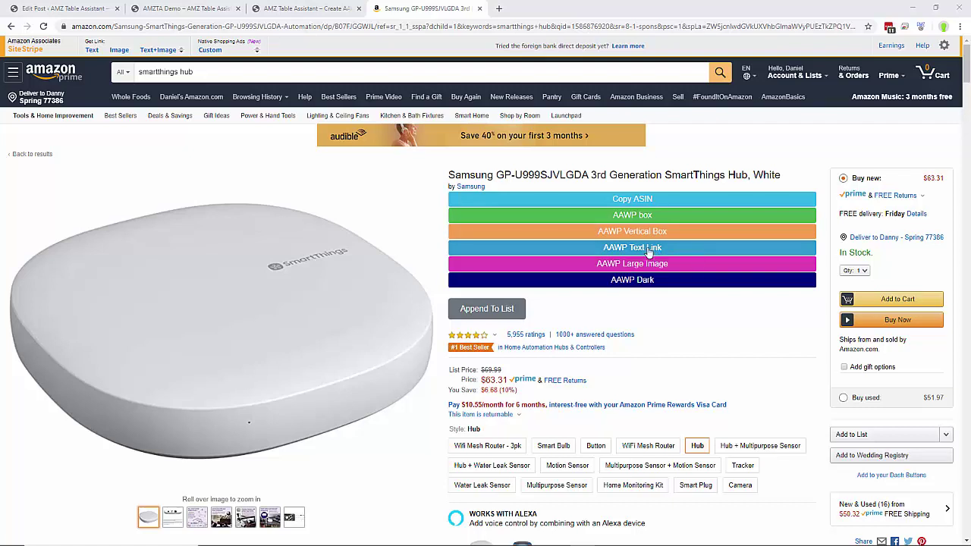
pyautogui.click(68, 8)
pyautogui.click(565, 226)
pyautogui.press('Return')
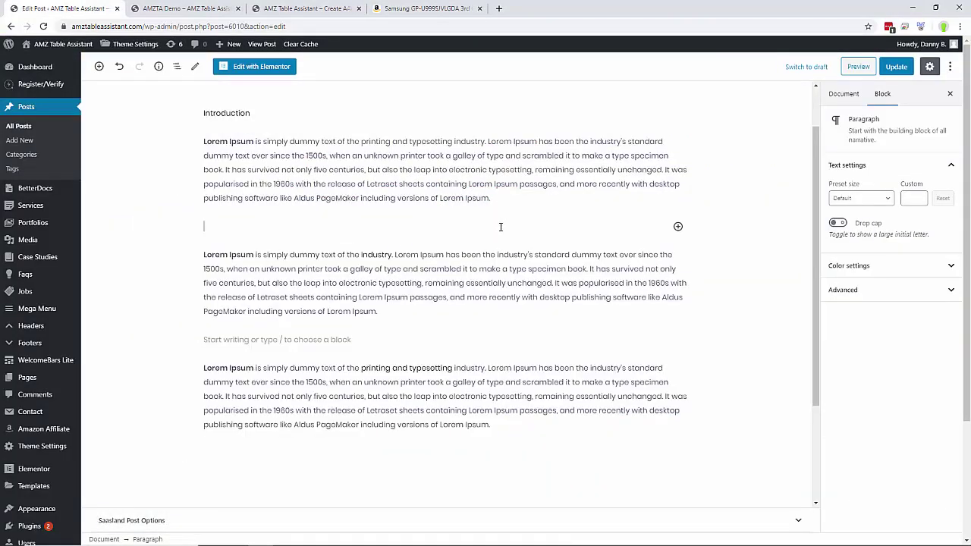
pyautogui.write('[amazon link="B07FJGGWJL" link_icon="amazon" /]')
pyautogui.click(896, 67)
# Reload the published AMZTA Demo page and check the SmartThings hub text link with its Amazon icon
pyautogui.click(211, 8)
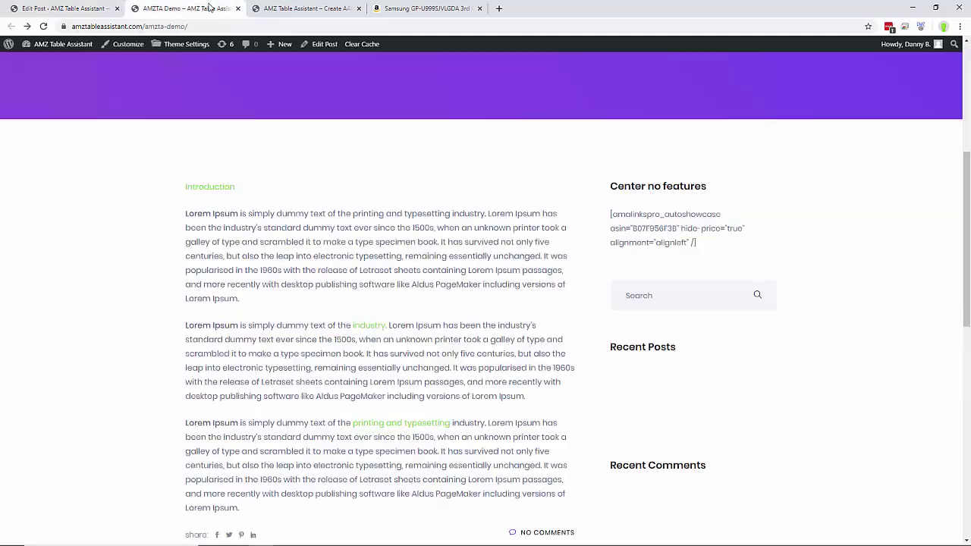
pyautogui.click(216, 27)
pyautogui.press('Return')
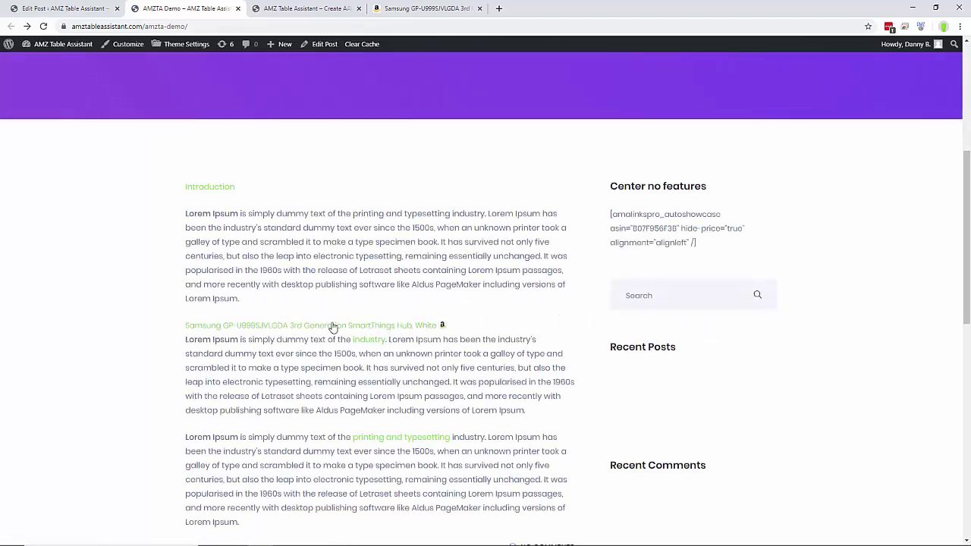
pyautogui.click(445, 325)
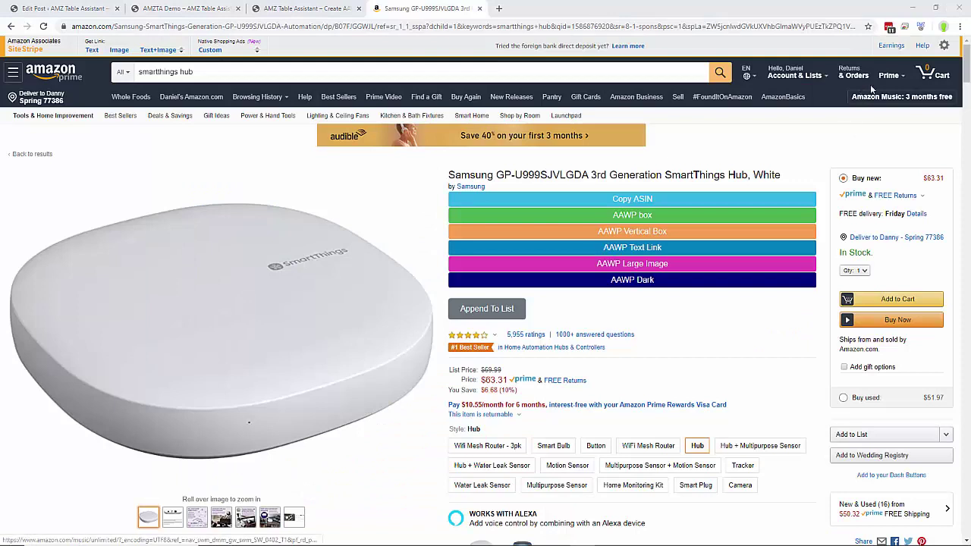
# Export the extension's buttons as amzta-exportButtons to the Desktop folder AMZTA Demo - Export, replacing the existing file
pyautogui.click(922, 27)
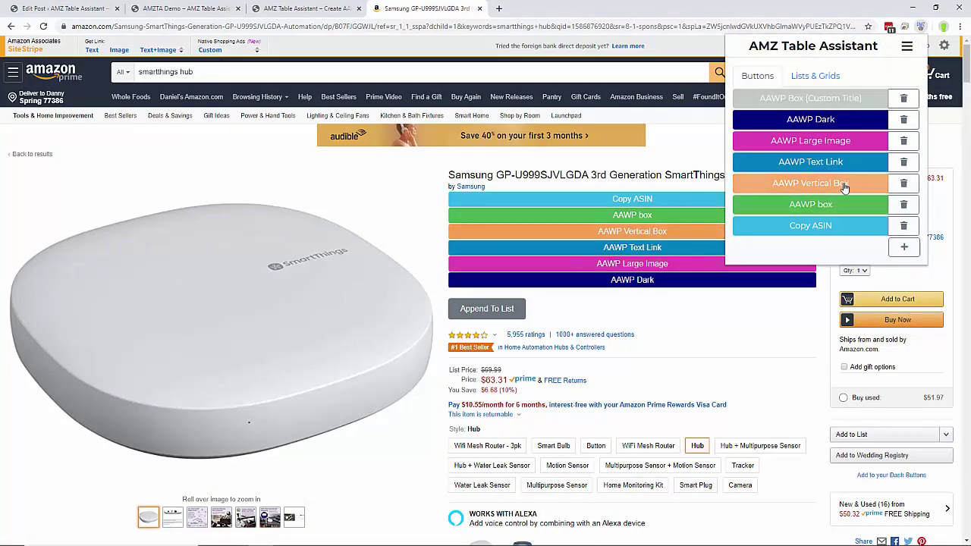
pyautogui.click(915, 47)
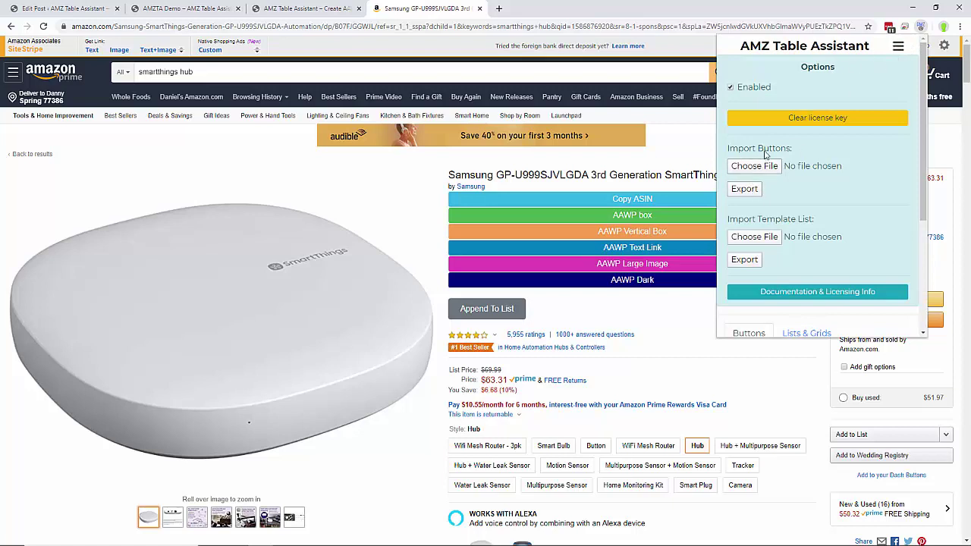
pyautogui.click(756, 190)
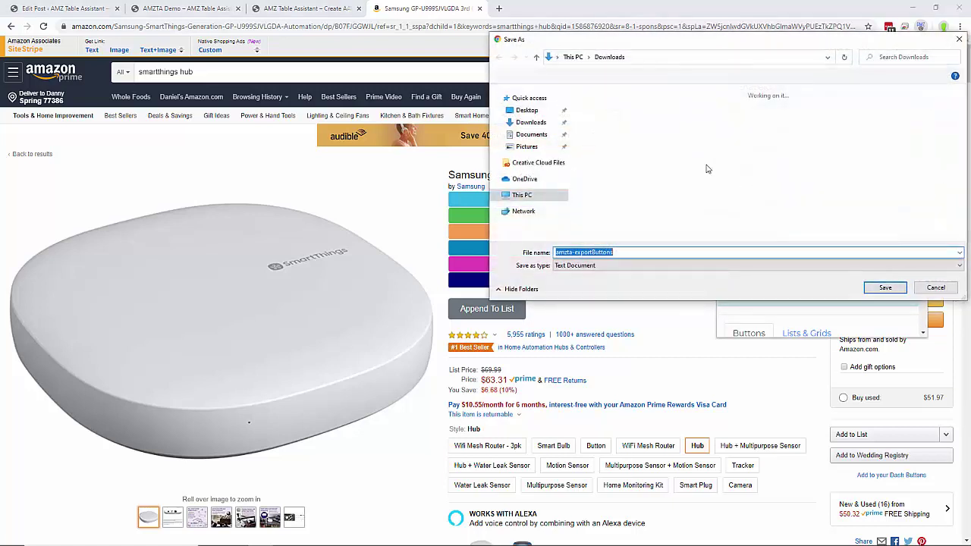
pyautogui.click(531, 110)
pyautogui.doubleClick(696, 143)
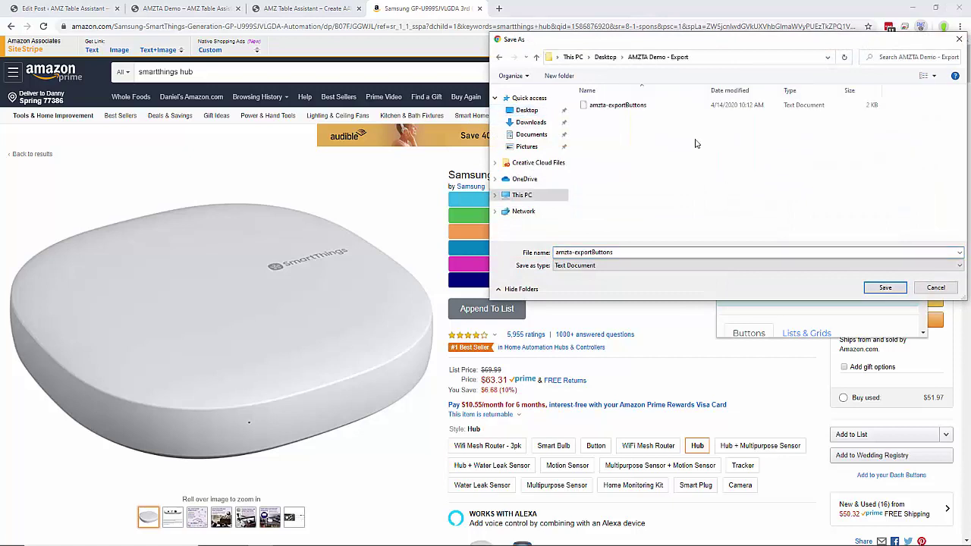
pyautogui.click(885, 287)
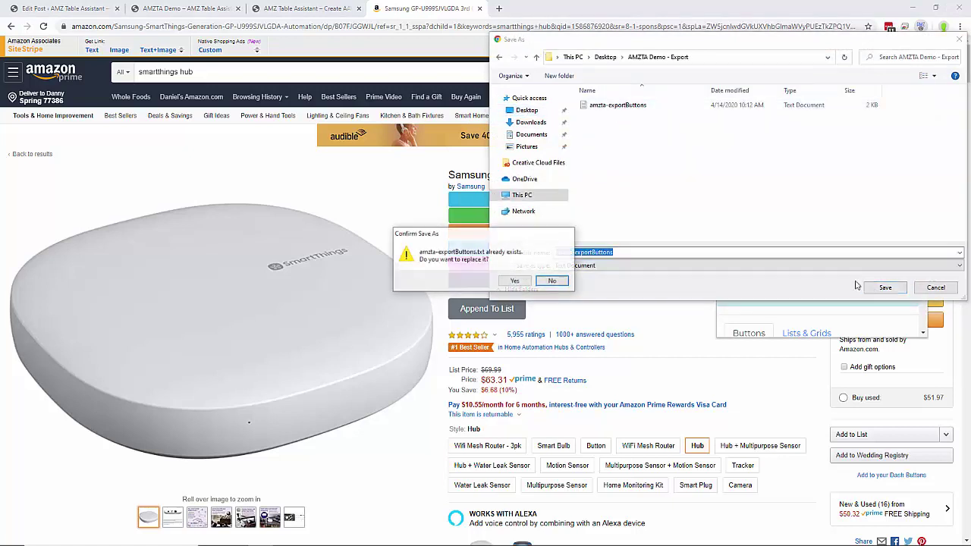
pyautogui.click(516, 283)
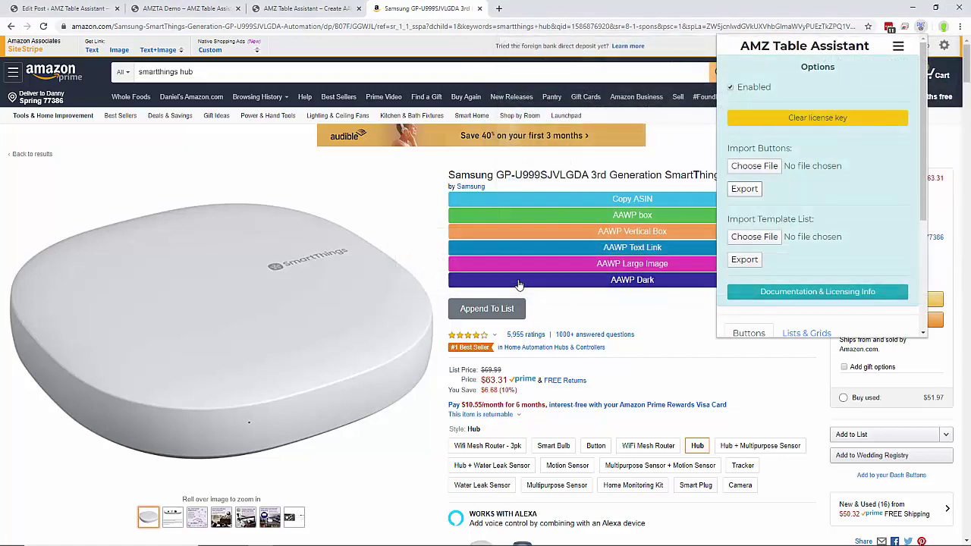
# Delete all the shortcode buttons from the AMZ Table Assistant extension's button list
pyautogui.click(904, 50)
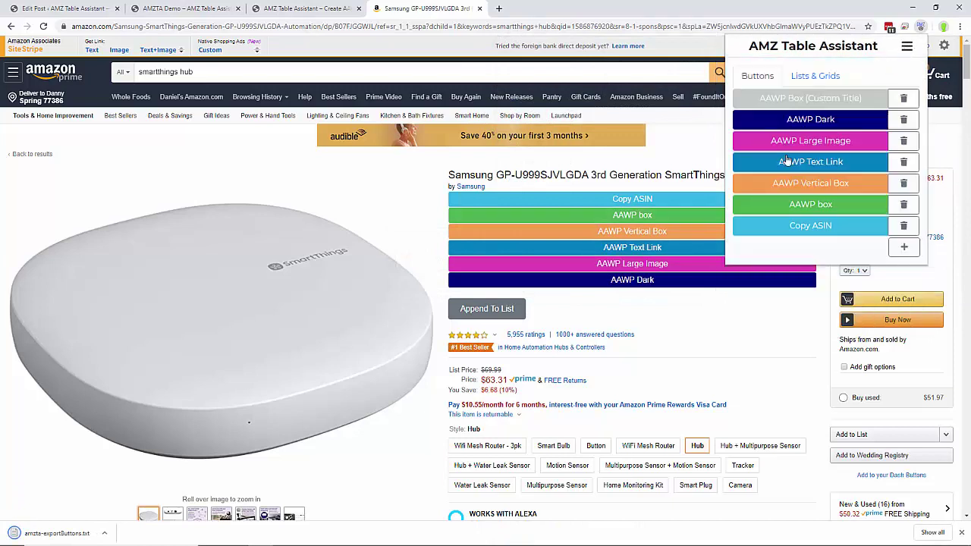
pyautogui.click(905, 103)
pyautogui.click(905, 103)
pyautogui.click(905, 104)
pyautogui.click(905, 103)
pyautogui.click(905, 103)
pyautogui.click(905, 103)
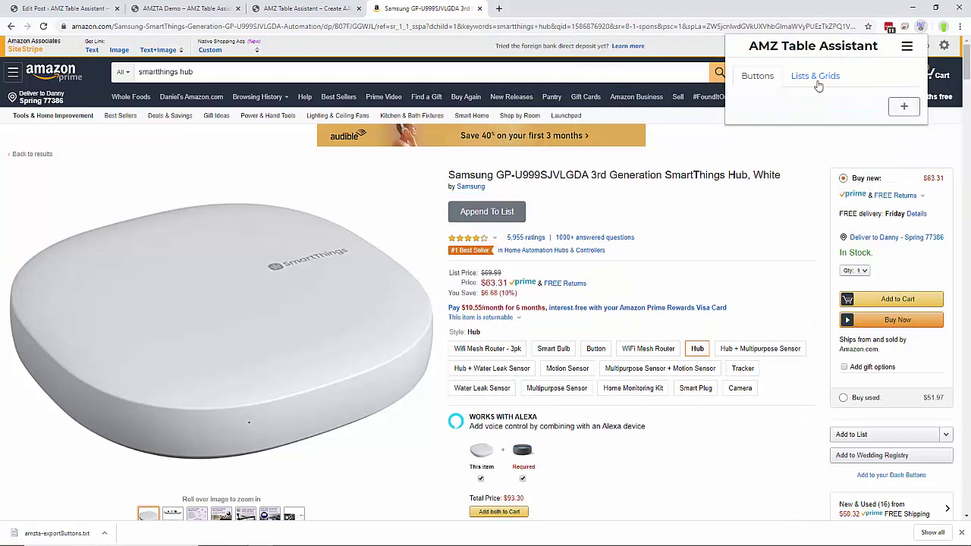
# Import the saved buttons into the extension from the amzta-exportButtons file in the Desktop folder AMZTA Demo - Export
pyautogui.click(906, 49)
pyautogui.click(754, 167)
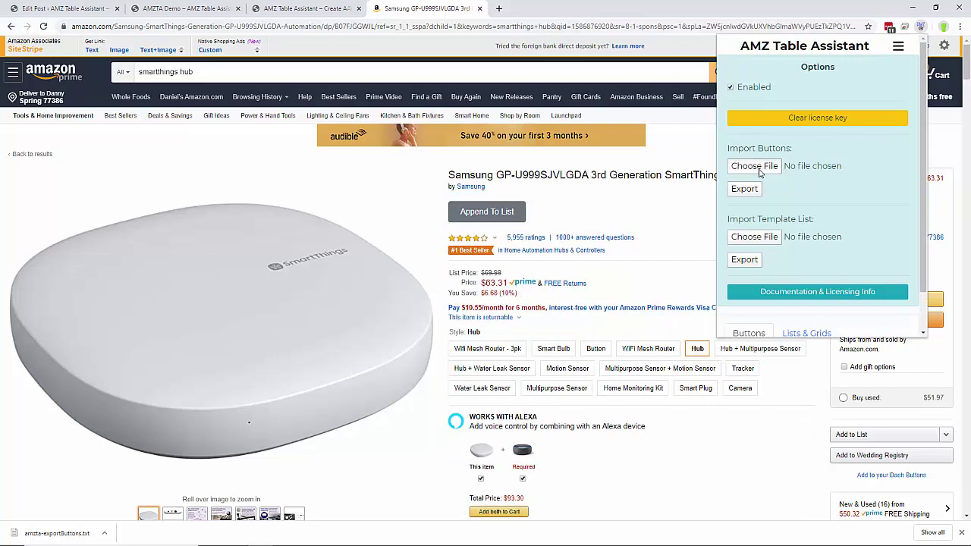
pyautogui.click(638, 105)
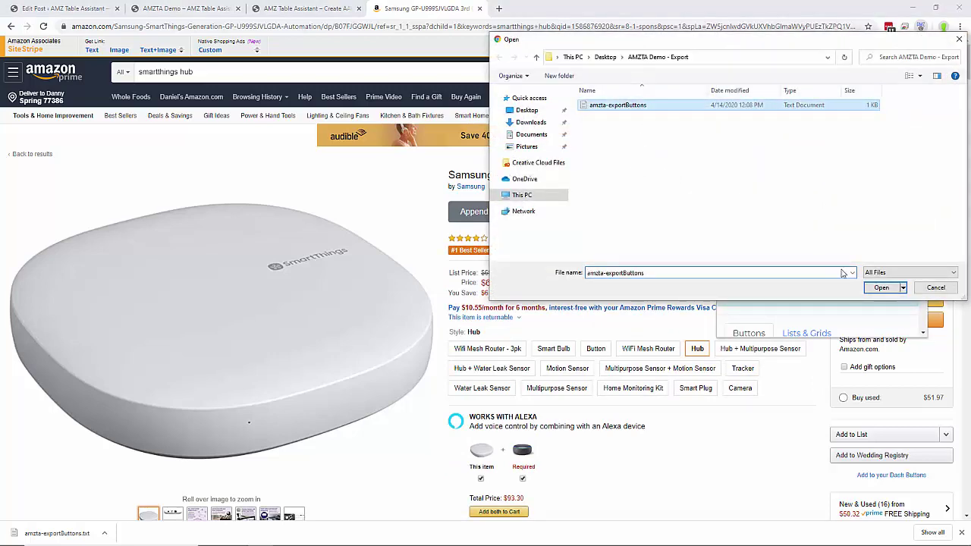
pyautogui.click(878, 288)
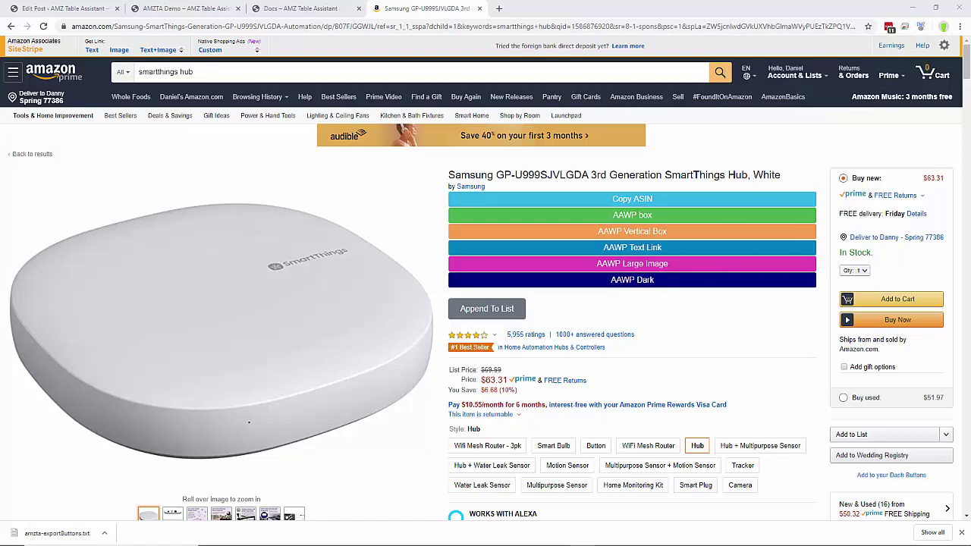
# Look through the documentation categories on the AMZ Table Assistant Docs page and open the article AAWP Multi-Product Lists & Grid Buttons
pyautogui.click(319, 9)
pyautogui.scroll(4, 425, 258)
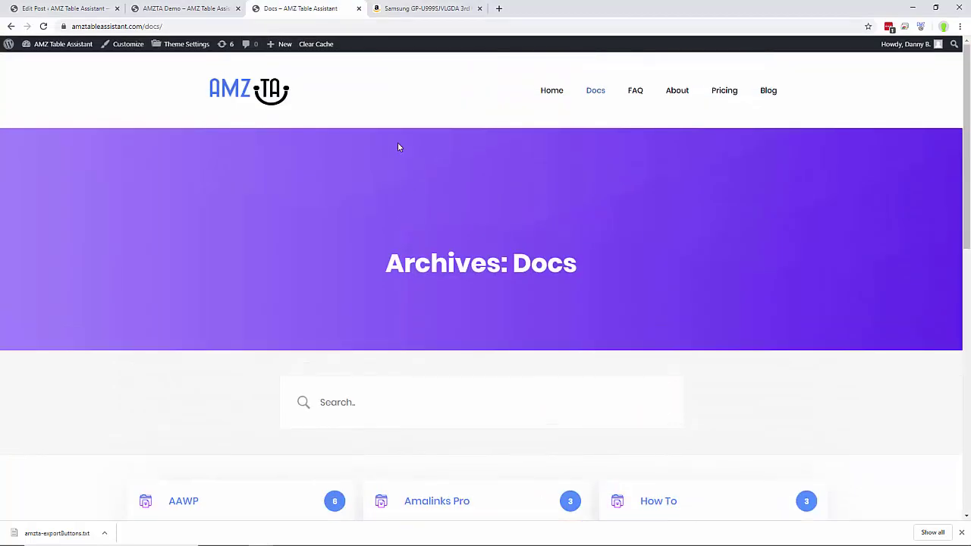
pyautogui.scroll(-3, 389, 239)
pyautogui.scroll(-1, 389, 239)
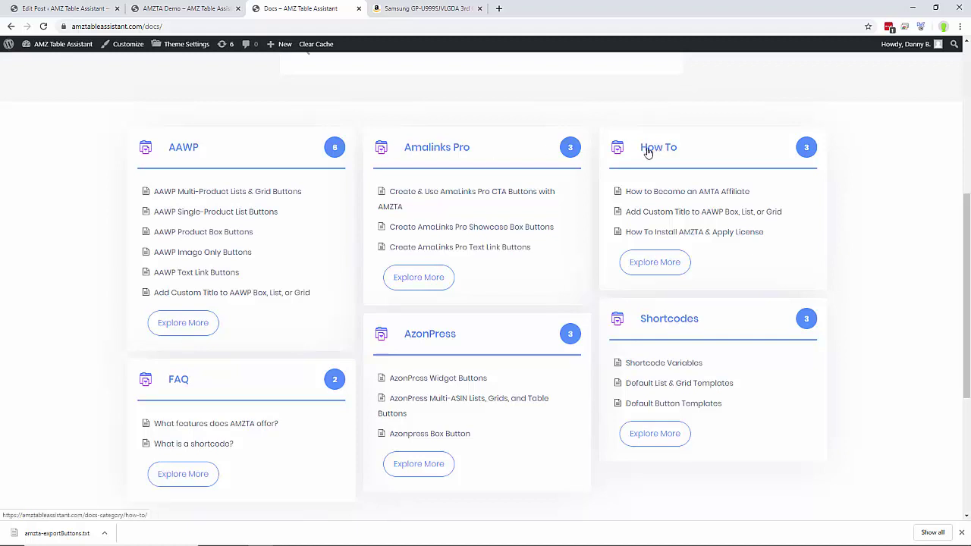
pyautogui.click(221, 195)
# Open the Pricing page from the AMZTA Demo page and review the Lite, Pro and Agency plans
pyautogui.hotkey('ctrl', 'shift', 'Tab')
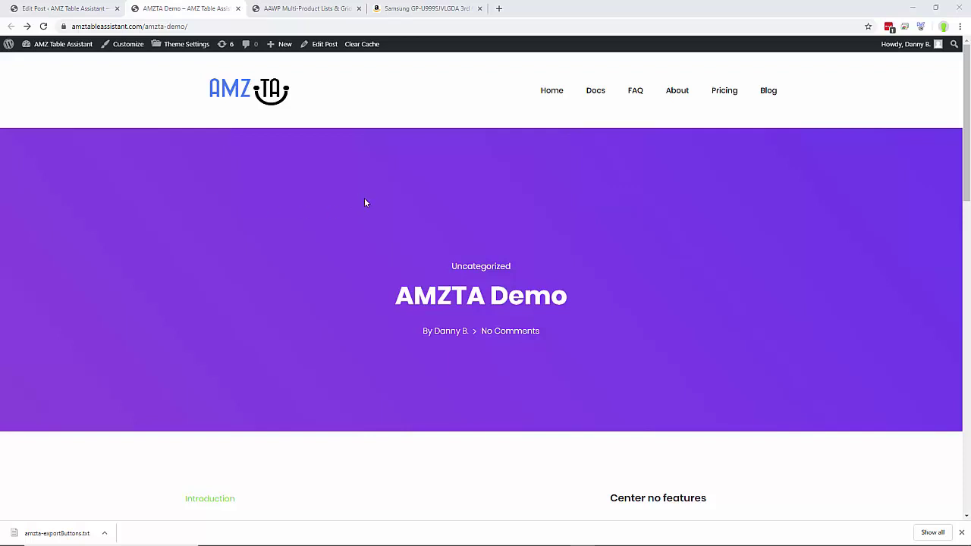
pyautogui.click(725, 92)
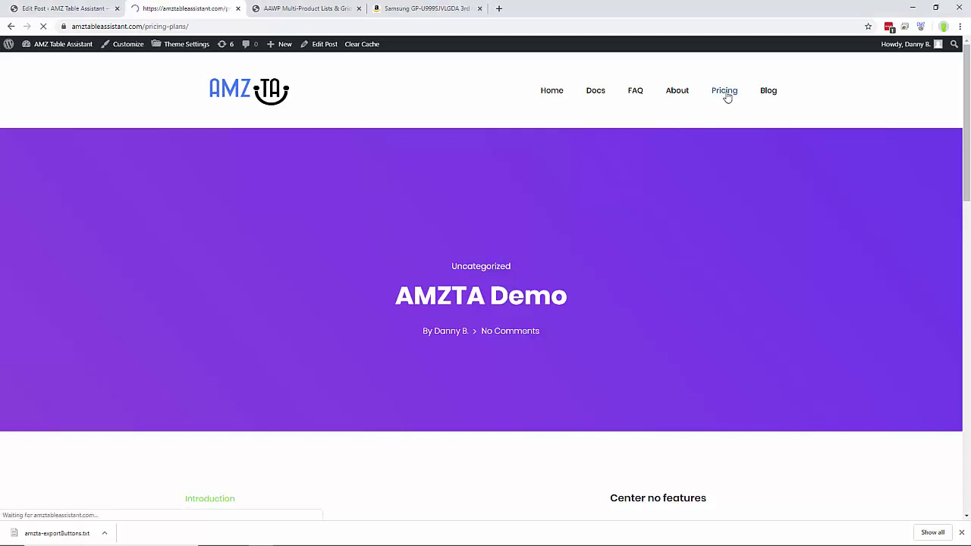
pyautogui.scroll(-2, 596, 251)
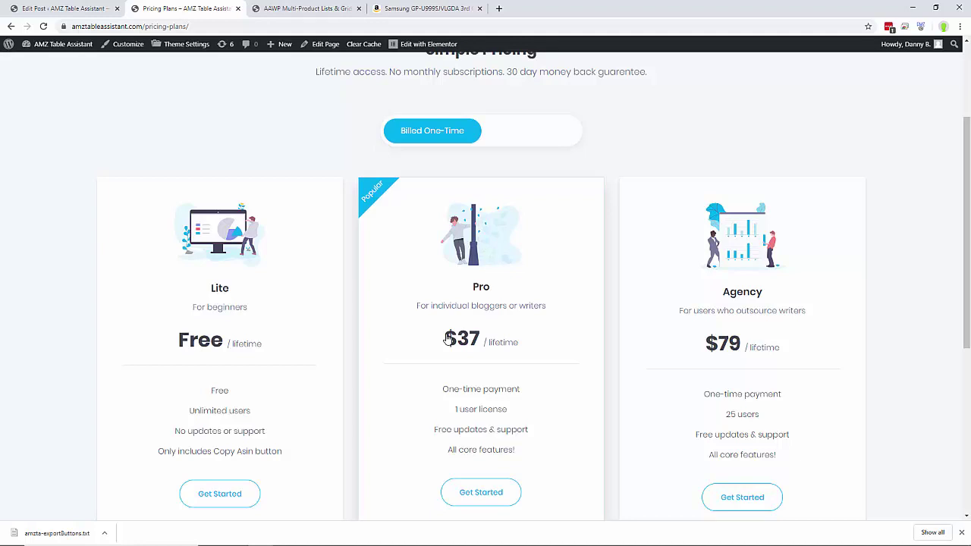
pyautogui.scroll(2, 448, 338)
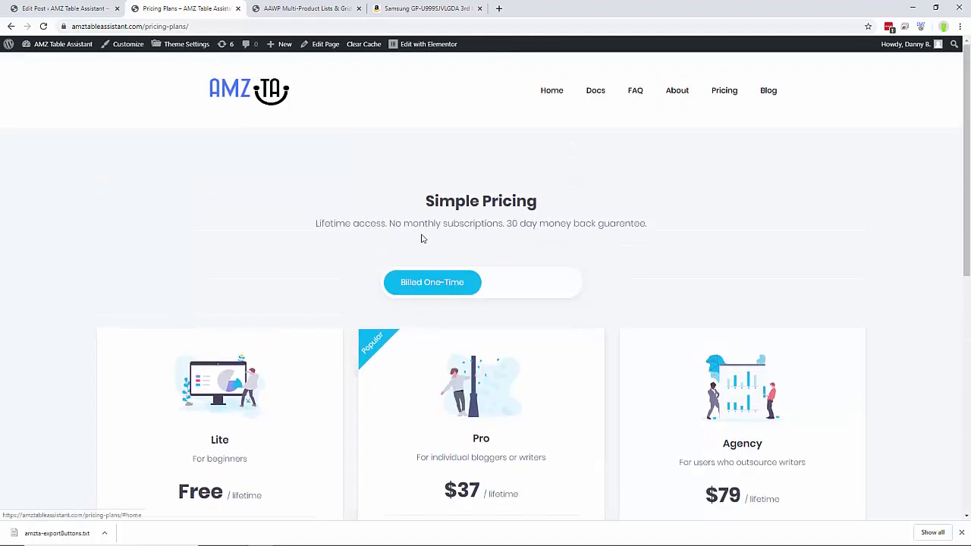